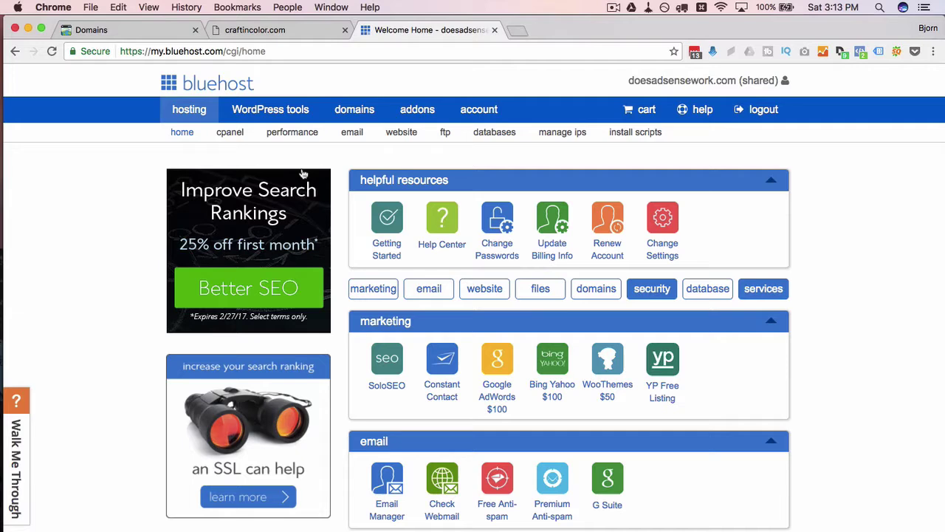
# Open the domain management page and go to the utility for assigning a domain to the cPanel account.
pyautogui.scroll(-2, 342, 177)
pyautogui.scroll(-4, 341, 177)
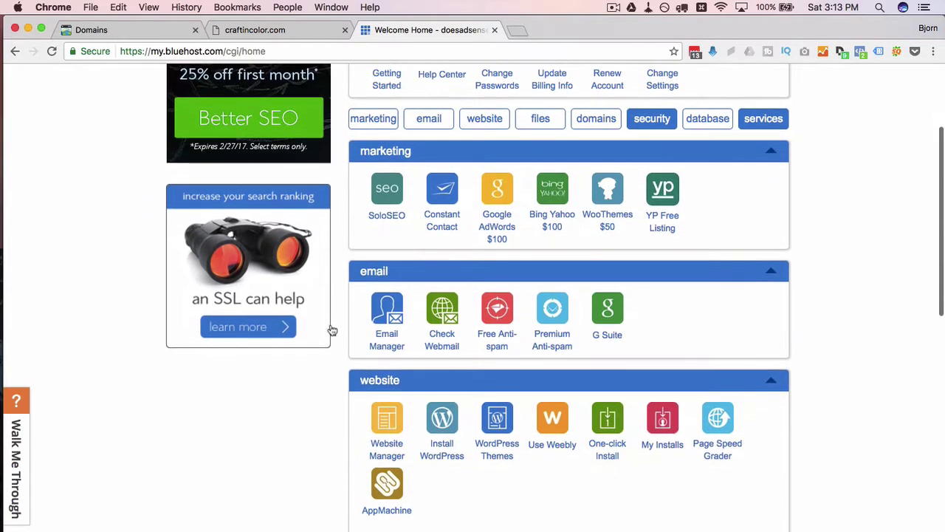
pyautogui.scroll(-4, 509, 417)
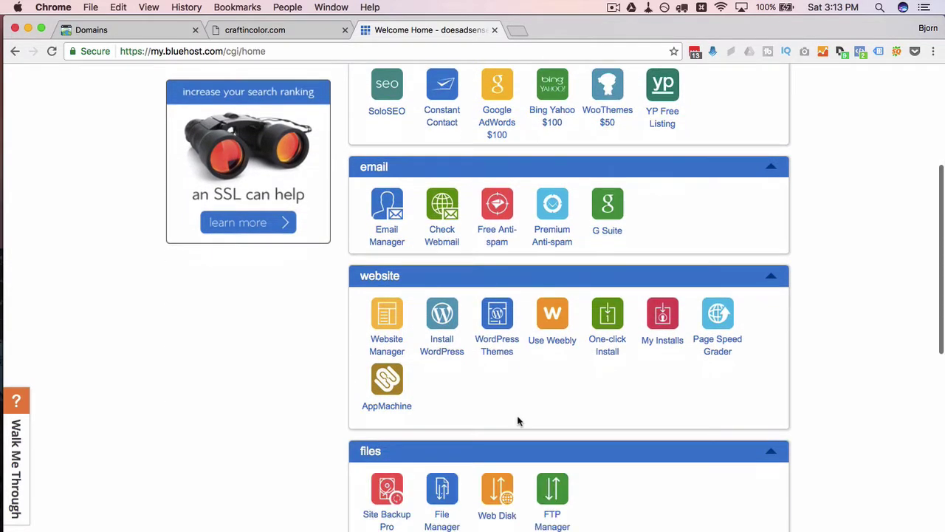
pyautogui.scroll(-3, 497, 478)
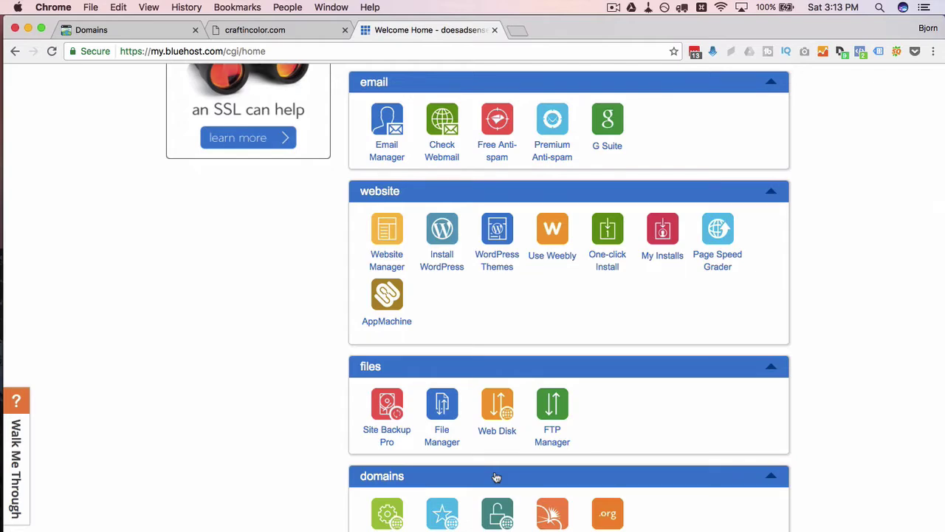
pyautogui.scroll(12, 497, 477)
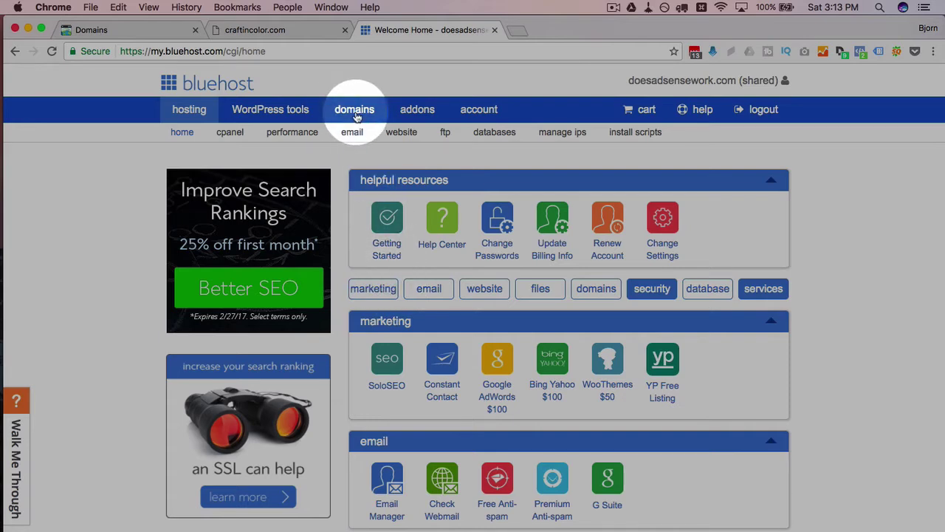
pyautogui.click(356, 117)
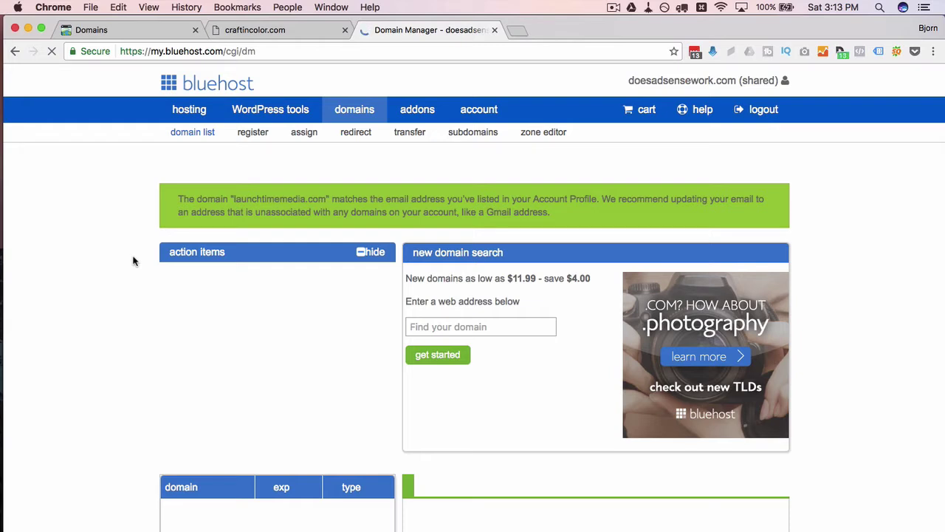
pyautogui.scroll(-3, 133, 260)
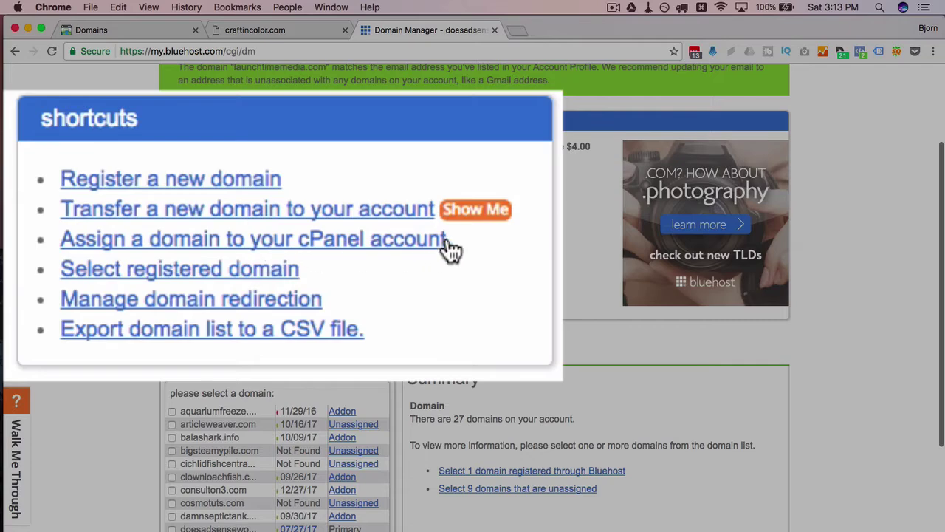
pyautogui.click(390, 243)
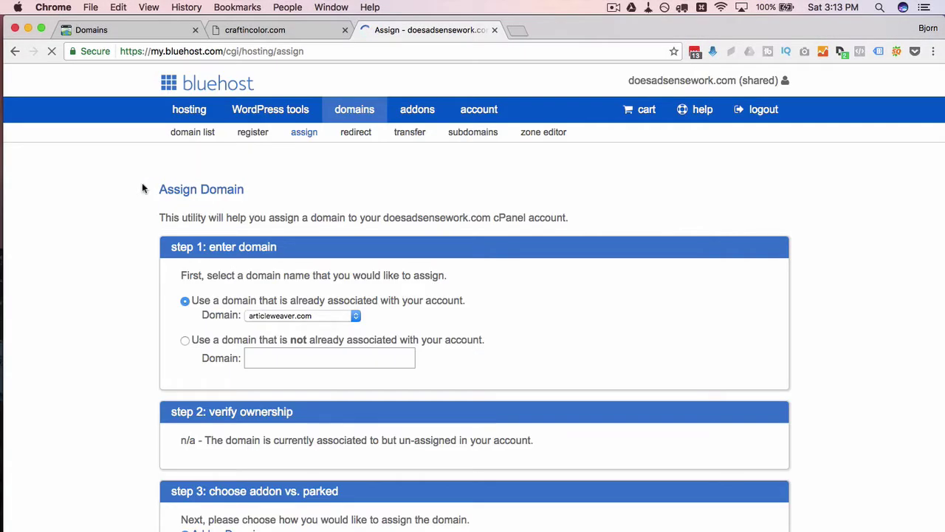
# Choose to assign a domain not already associated with the account and enter craftincolor.com as the domain.
pyautogui.scroll(-3, 184, 215)
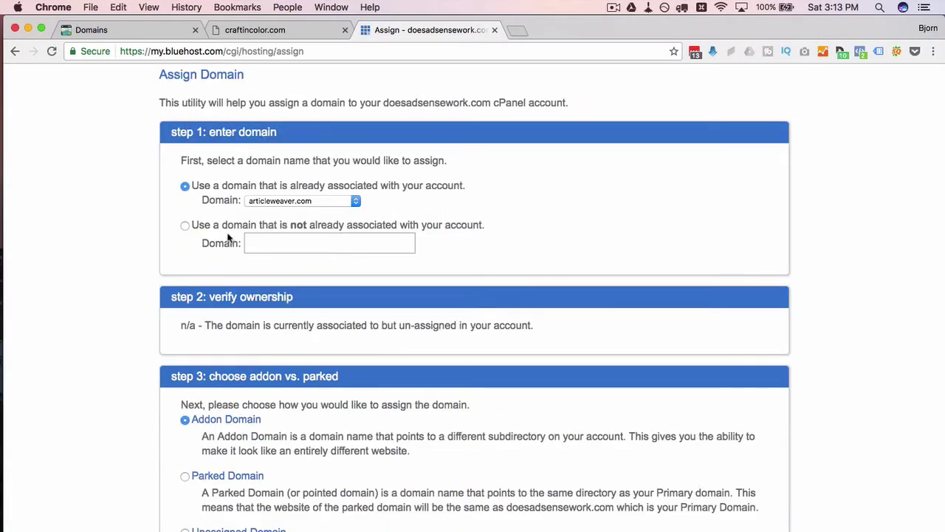
pyautogui.click(186, 227)
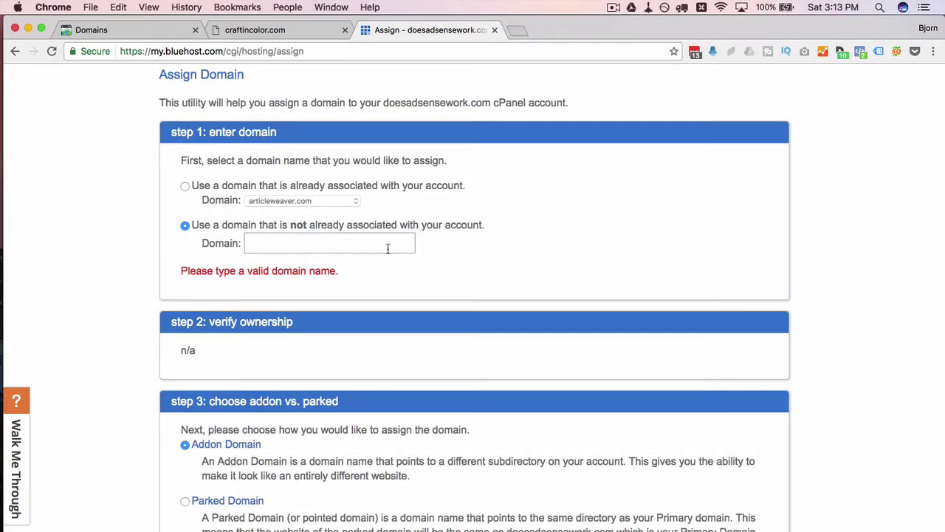
pyautogui.click(388, 248)
pyautogui.write('craft')
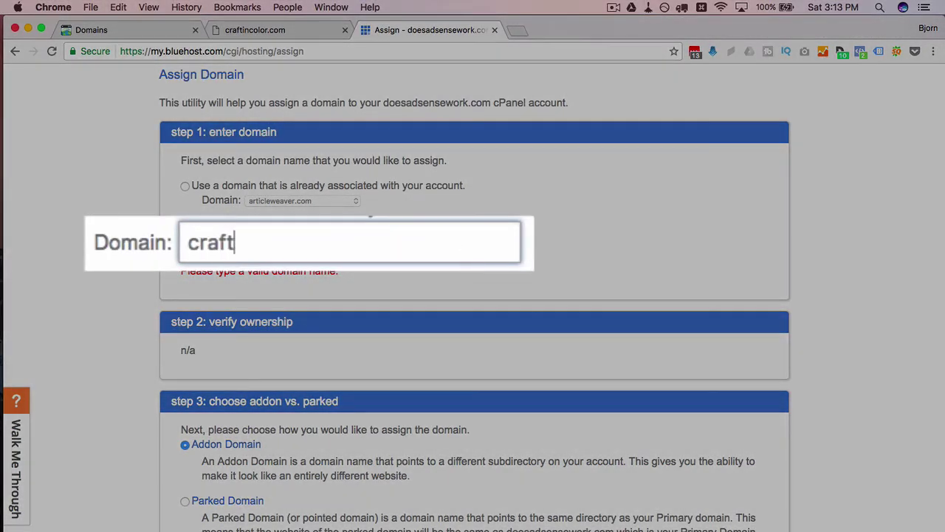
pyautogui.write('incolor.com')
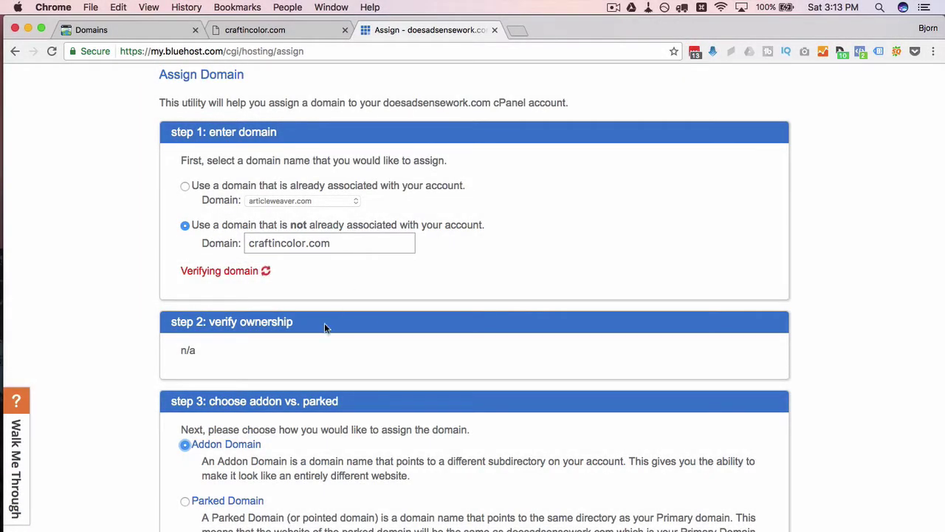
# Examine the ownership verification methods for craftincolor.com: nameservers, DNS A record, verification page and EPP code.
pyautogui.scroll(-5, 160, 250)
pyautogui.scroll(-1, 160, 251)
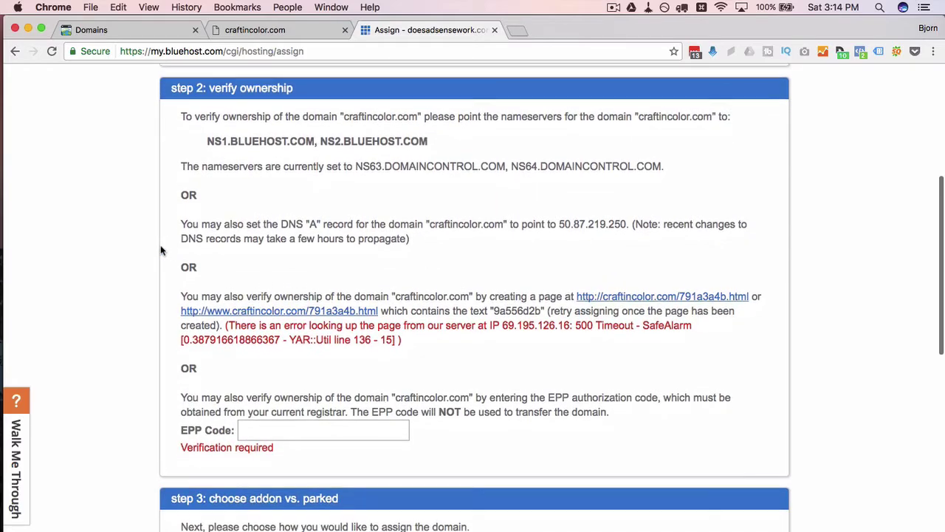
pyautogui.moveTo(207, 139); pyautogui.dragTo(431, 140)
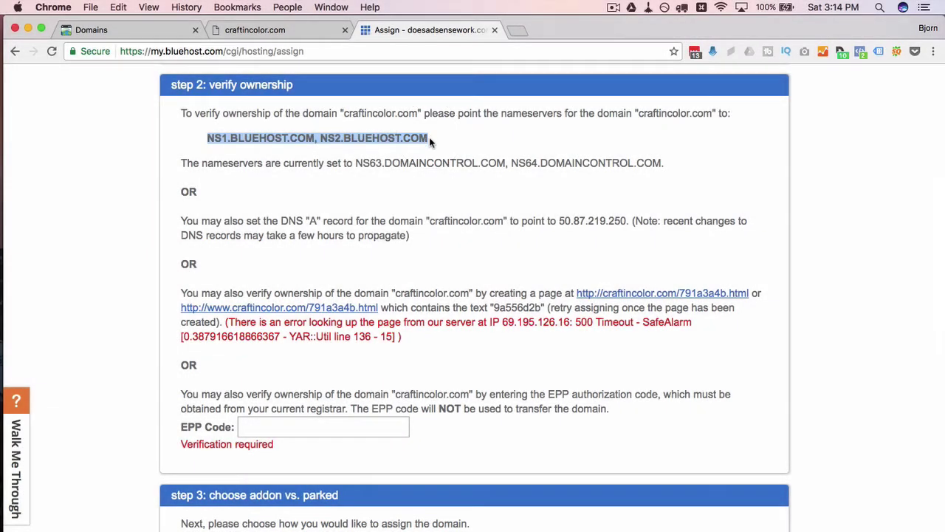
pyautogui.click(377, 163)
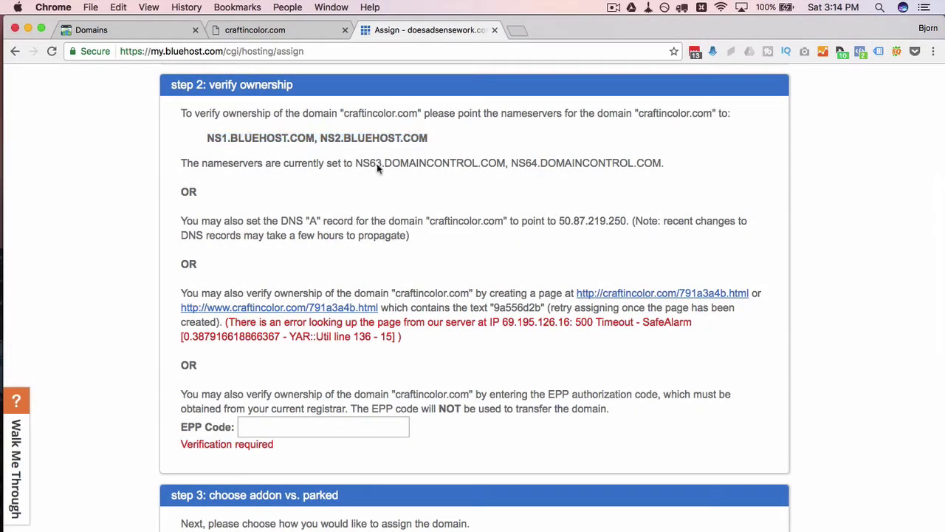
pyautogui.click(290, 221)
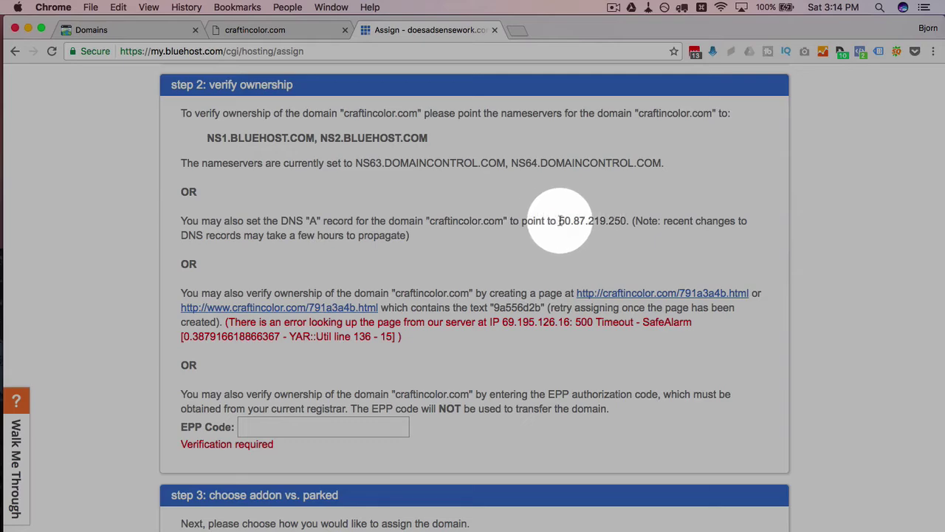
pyautogui.moveTo(559, 220); pyautogui.dragTo(628, 220)
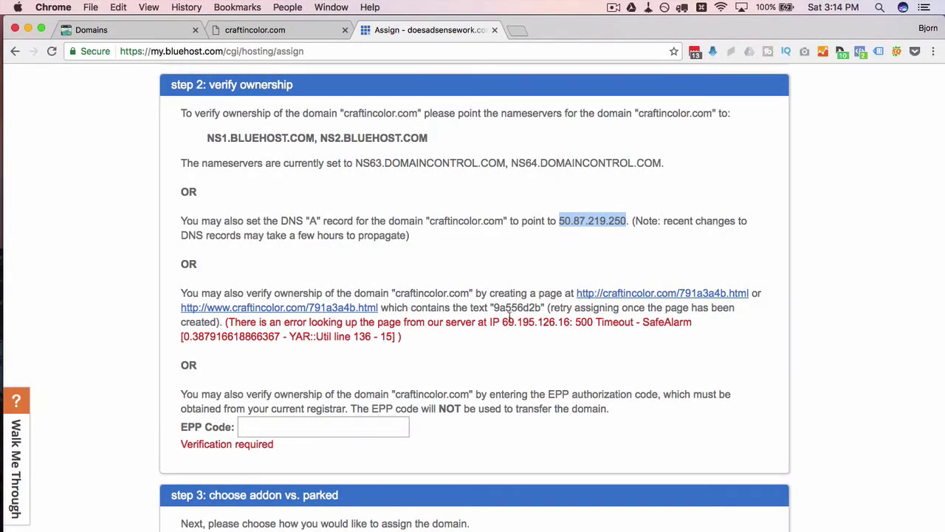
pyautogui.click(510, 316)
pyautogui.moveTo(379, 307); pyautogui.dragTo(311, 314)
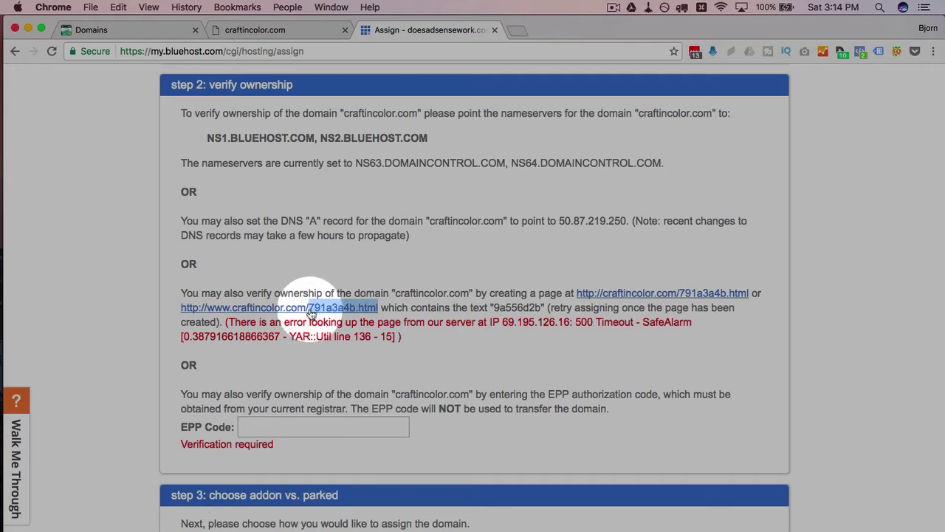
pyautogui.doubleClick(512, 306)
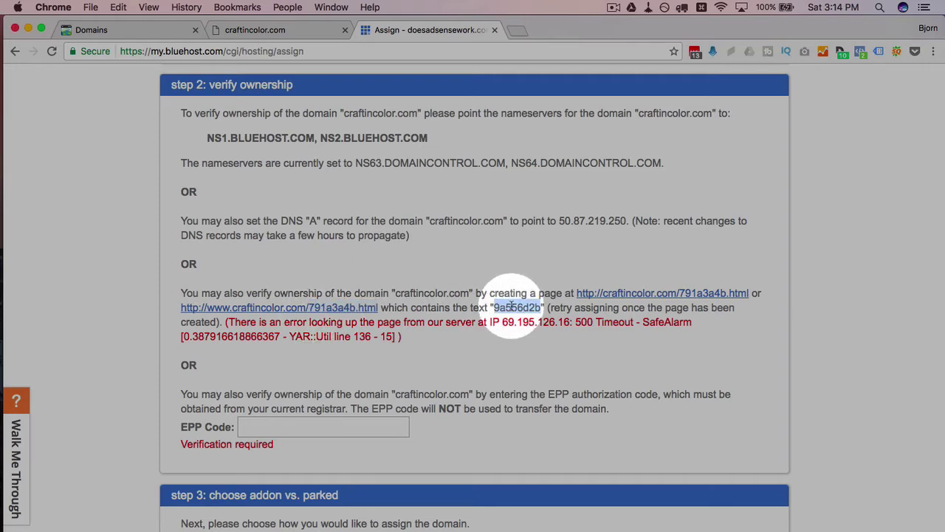
pyautogui.scroll(-2, 437, 365)
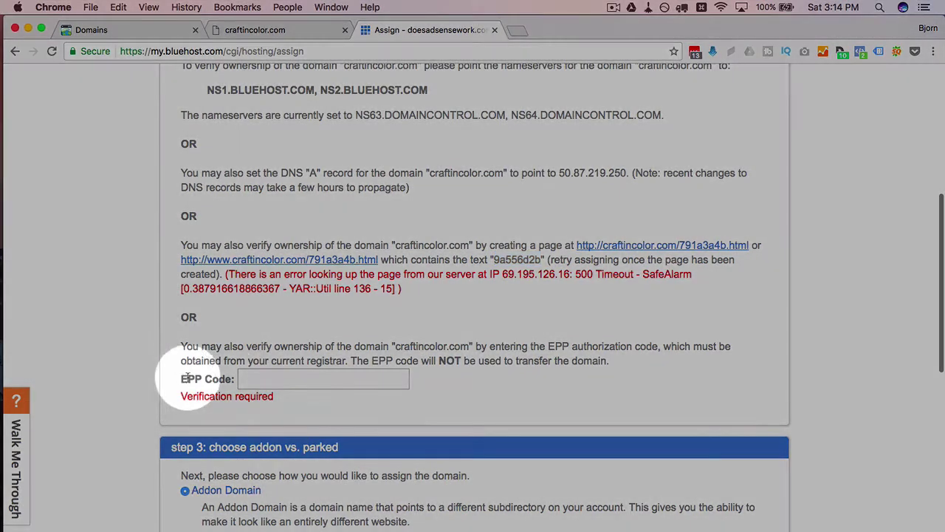
pyautogui.moveTo(184, 378); pyautogui.dragTo(233, 379)
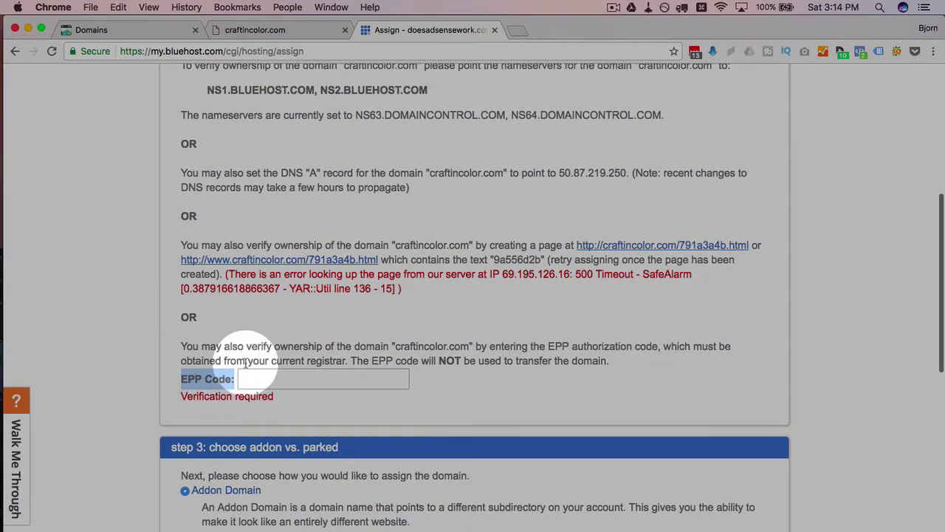
pyautogui.click(246, 360)
# Compare the verification methods again, checking which nameservers craftincolor.com has to point to.
pyautogui.scroll(3, 246, 361)
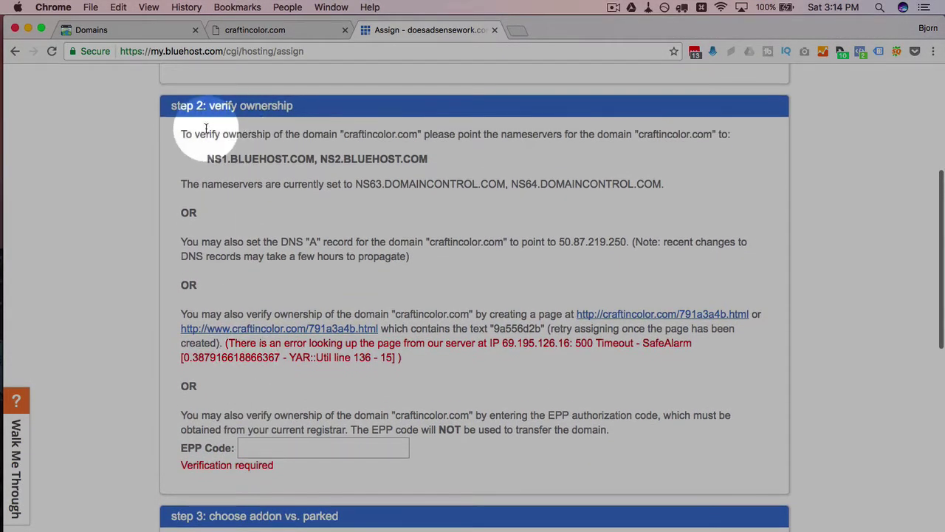
pyautogui.moveTo(183, 133); pyautogui.dragTo(424, 256)
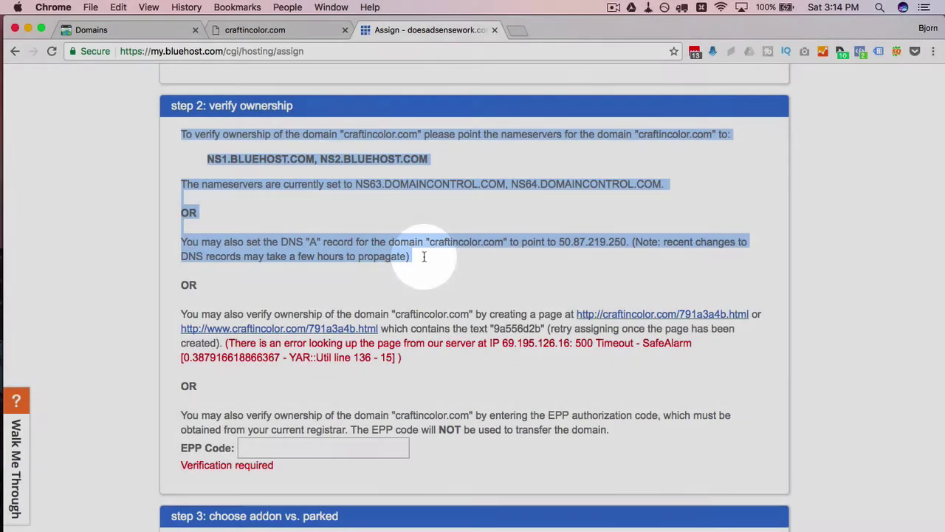
pyautogui.click(423, 257)
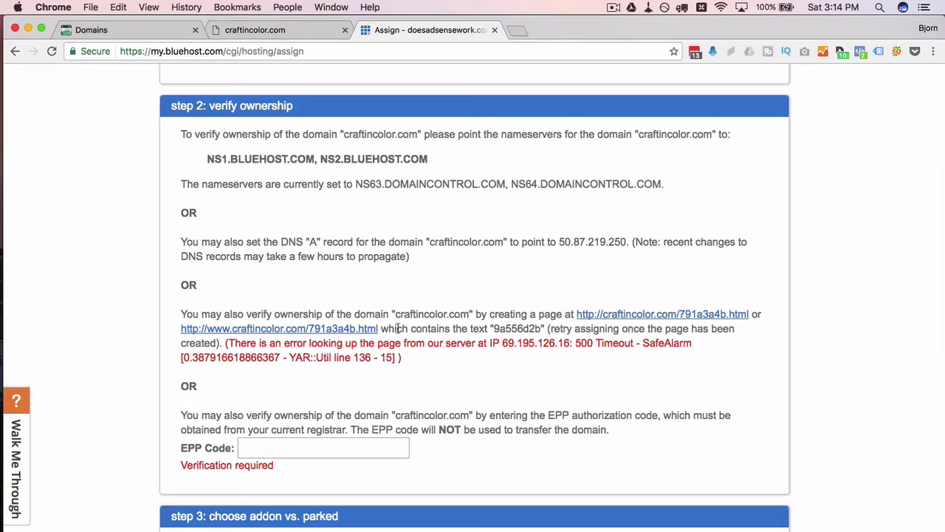
pyautogui.moveTo(380, 328); pyautogui.dragTo(309, 328)
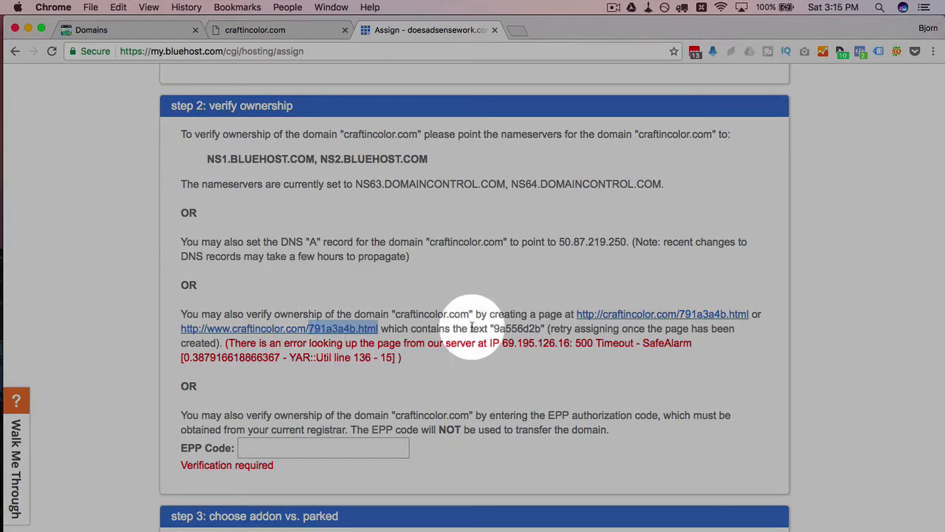
pyautogui.doubleClick(526, 328)
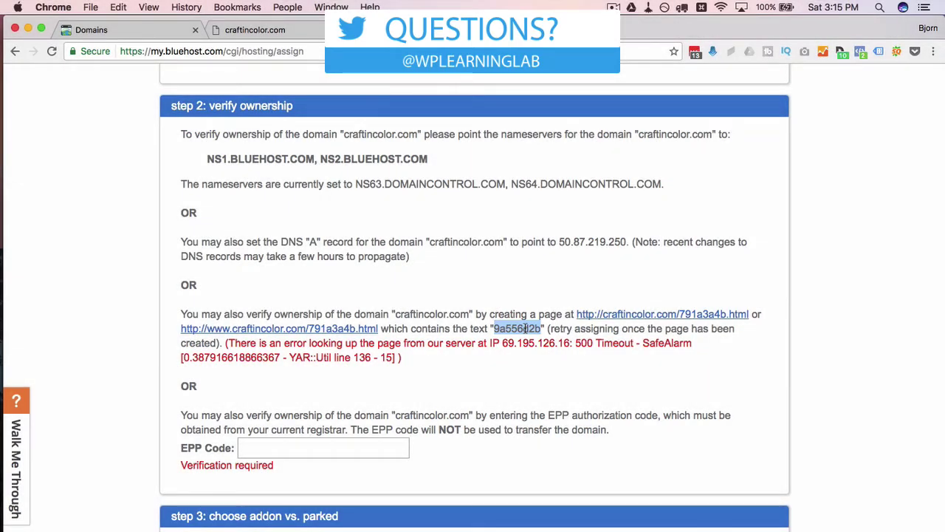
pyautogui.scroll(-3, 526, 328)
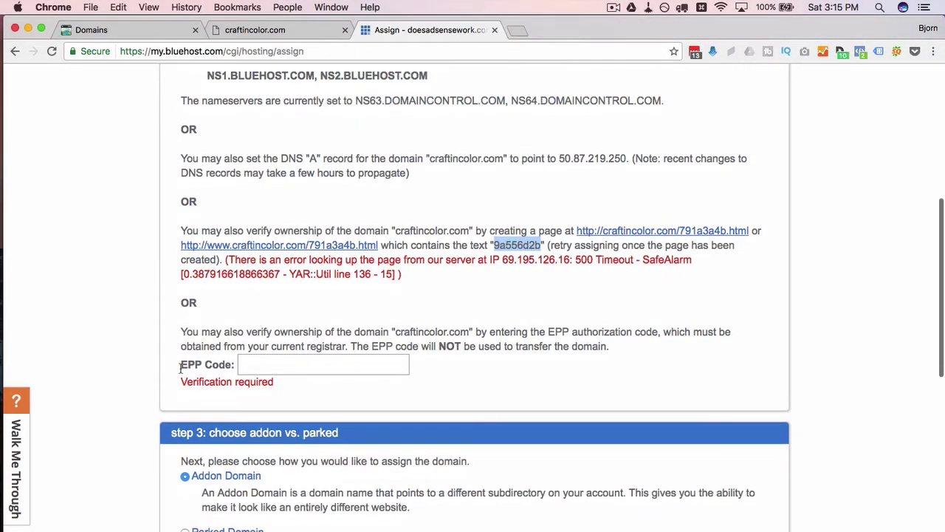
pyautogui.click(184, 367)
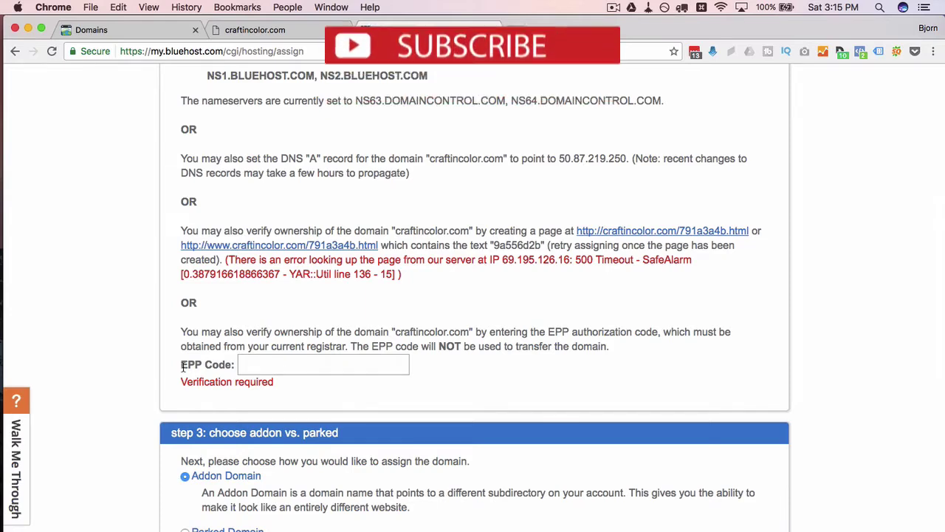
pyautogui.scroll(3, 183, 367)
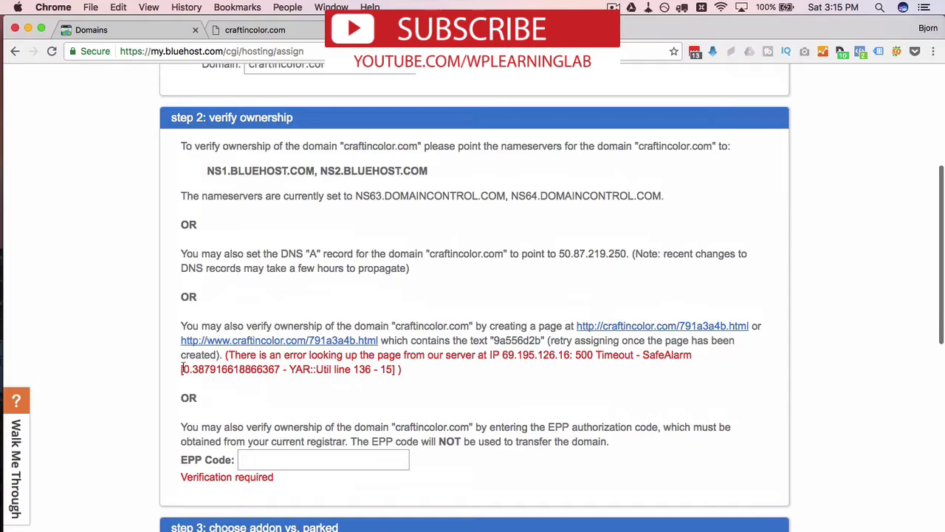
pyautogui.click(200, 189)
pyautogui.moveTo(200, 189); pyautogui.dragTo(433, 285)
pyautogui.click(442, 194)
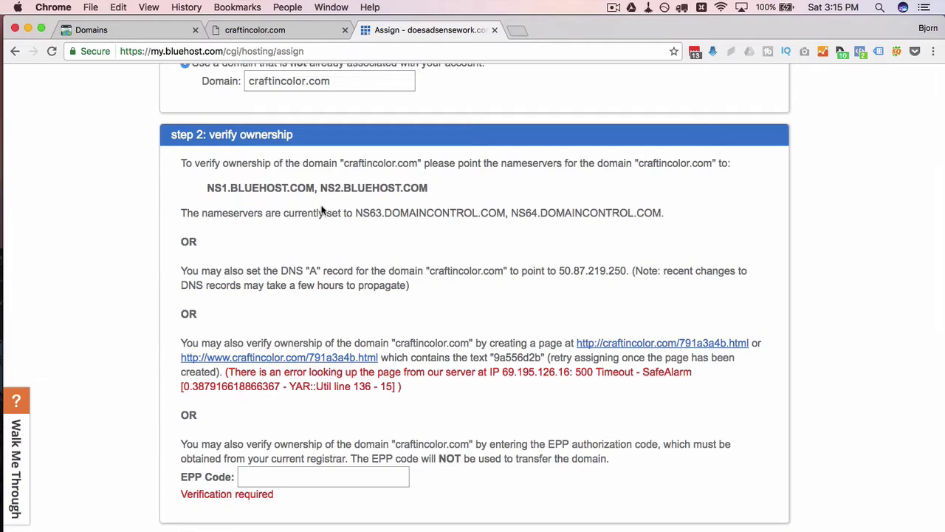
pyautogui.moveTo(297, 270); pyautogui.dragTo(427, 271)
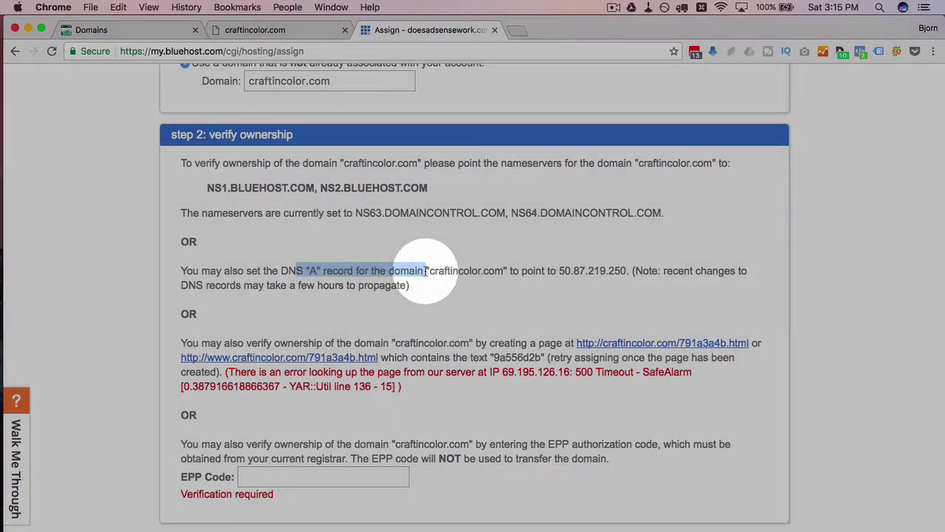
pyautogui.moveTo(315, 188); pyautogui.dragTo(207, 190)
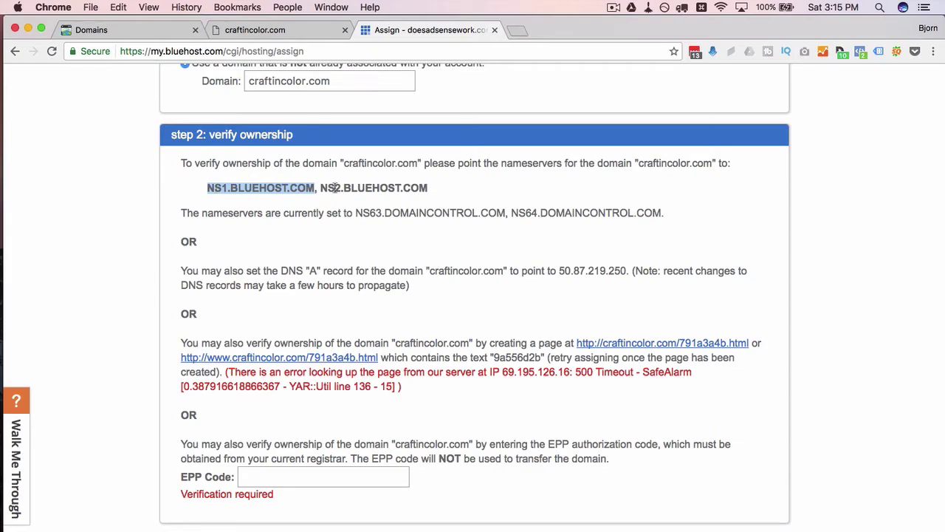
# Switch to the GoDaddy domain list and open the nameserver settings for CRAFTINCOLOR.COM.
pyautogui.click(96, 30)
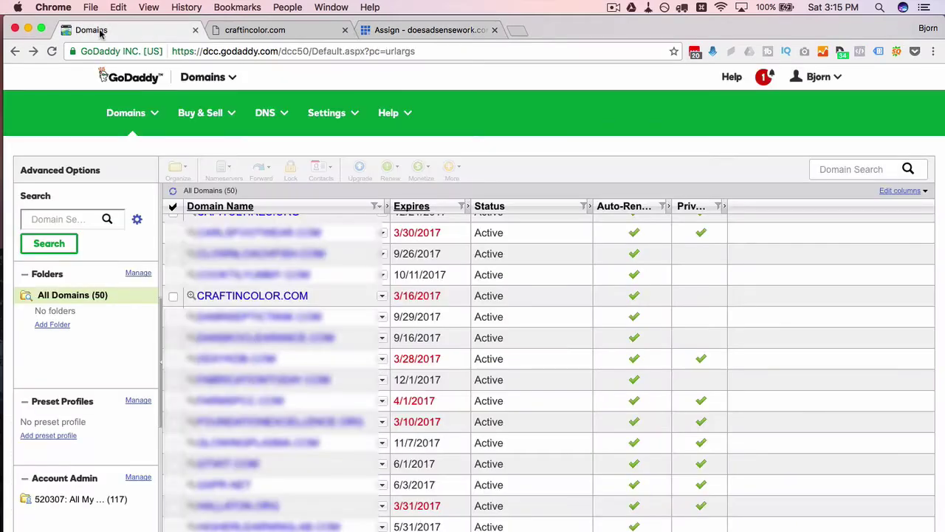
pyautogui.click(173, 297)
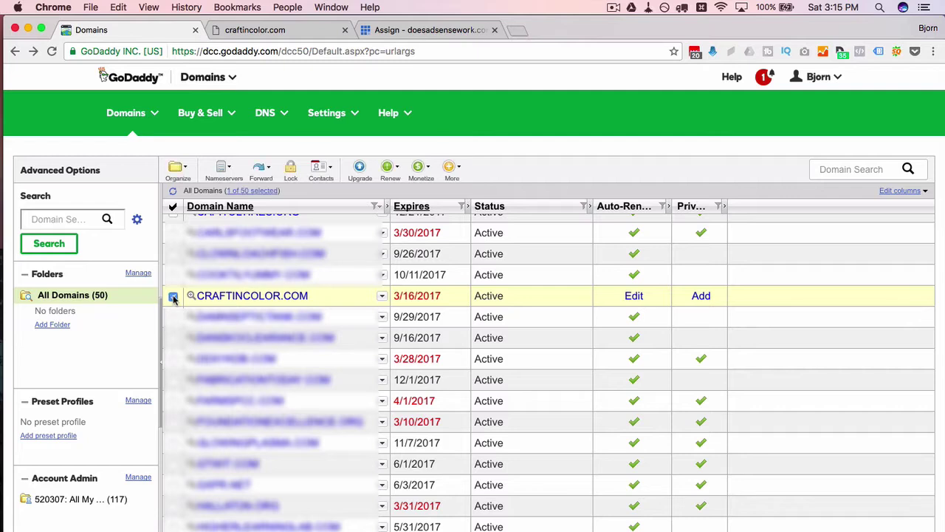
pyautogui.click(231, 172)
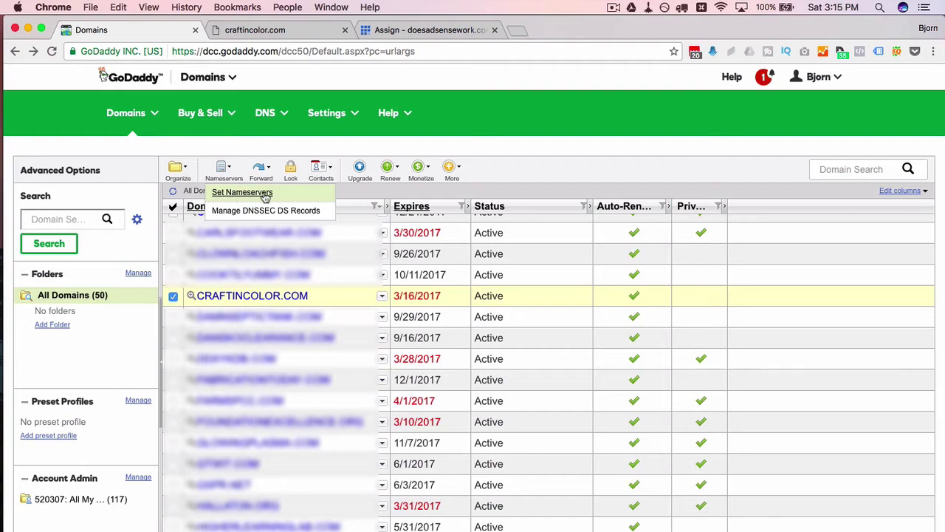
pyautogui.click(244, 194)
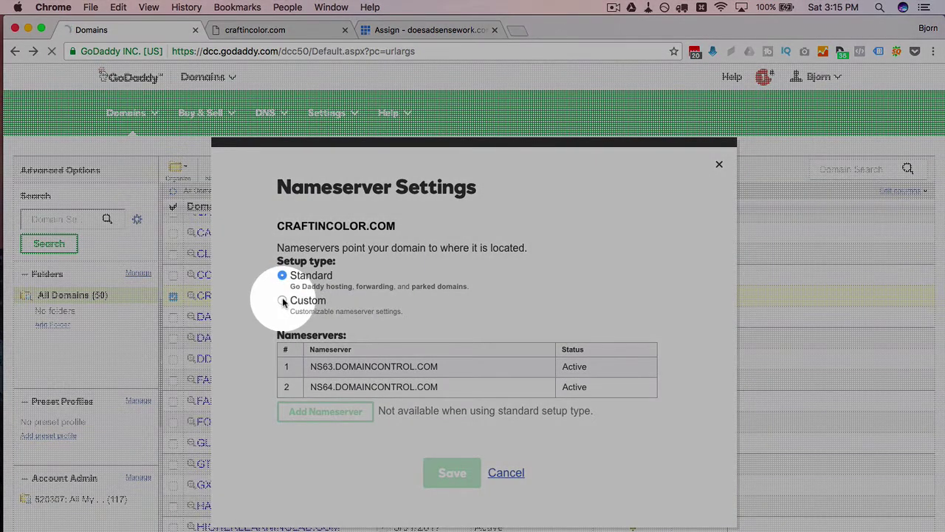
# Switch CRAFTINCOLOR.COM to the custom nameserver setup and add ns1.bluehost.com and ns2.bluehost.com as its nameservers.
pyautogui.click(282, 301)
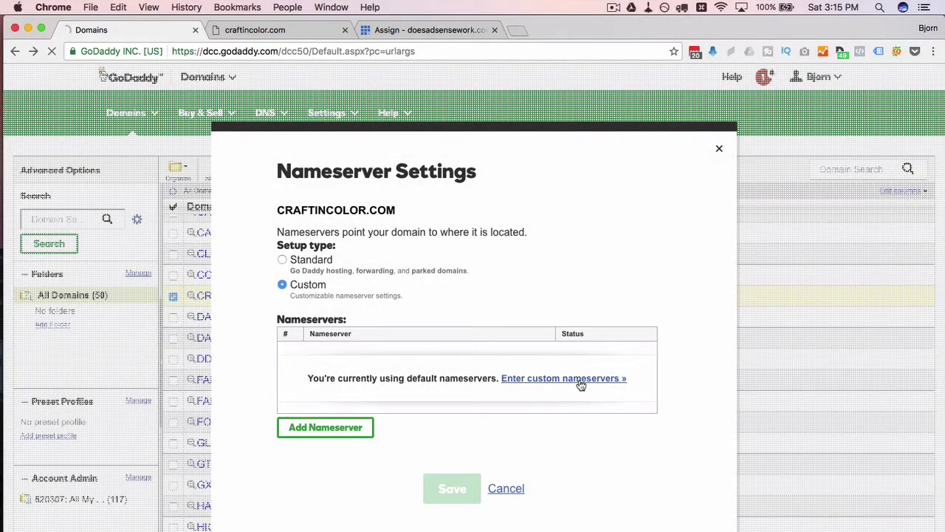
pyautogui.click(573, 379)
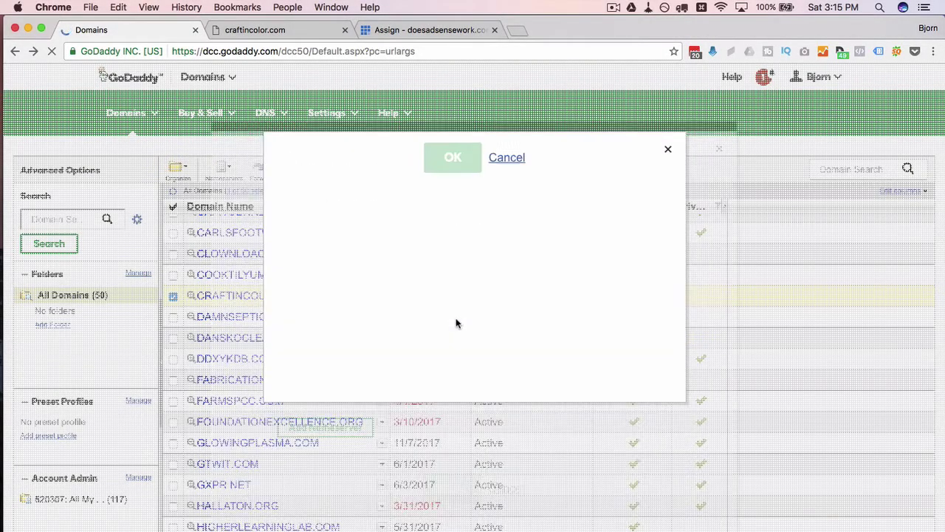
pyautogui.click(443, 214)
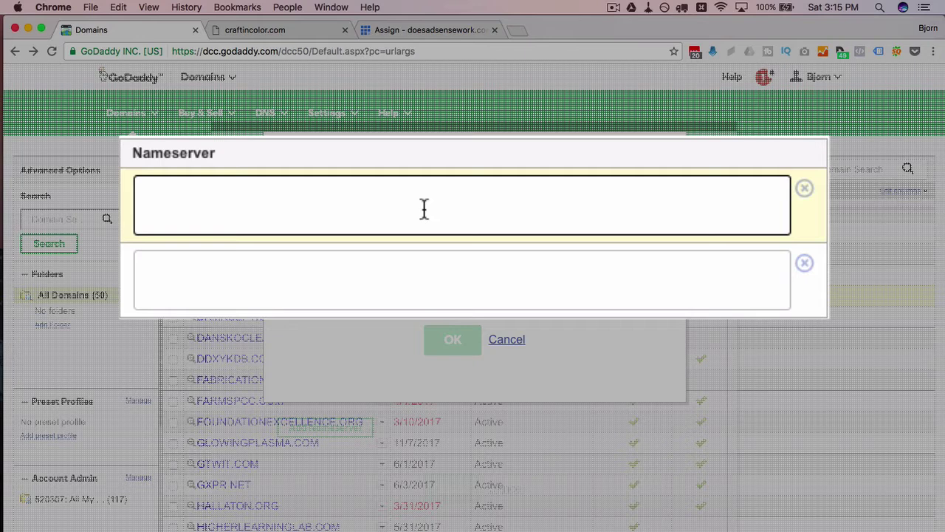
pyautogui.write('ns1.blue')
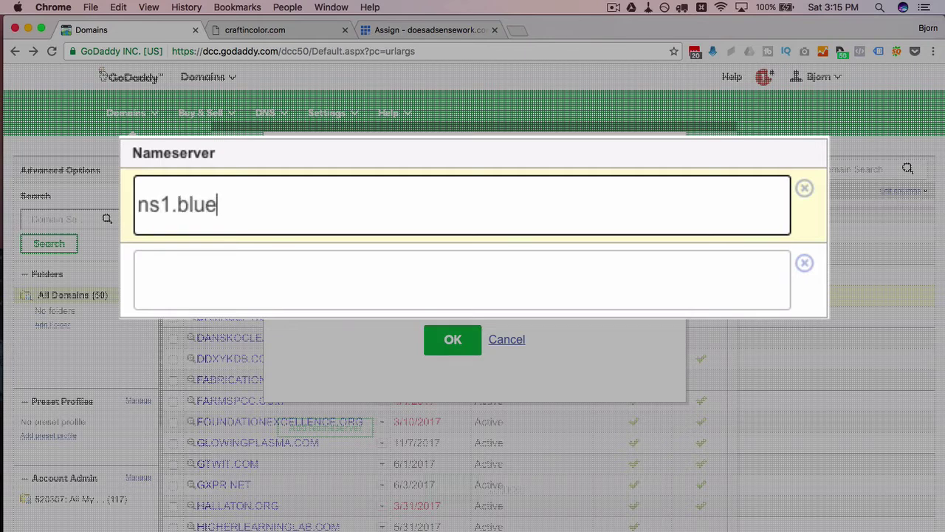
pyautogui.write('host.com')
pyautogui.press('Tab')
pyautogui.write('ns2')
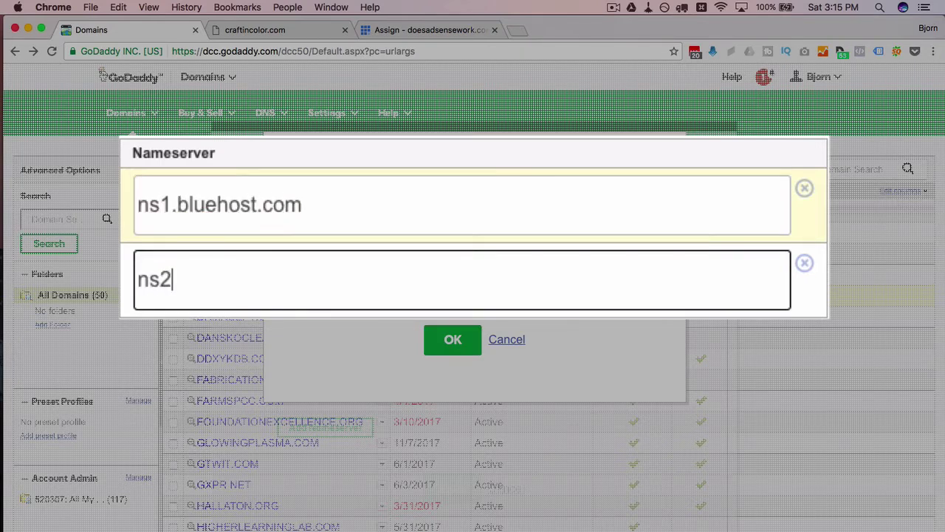
pyautogui.write('.bluehost.co')
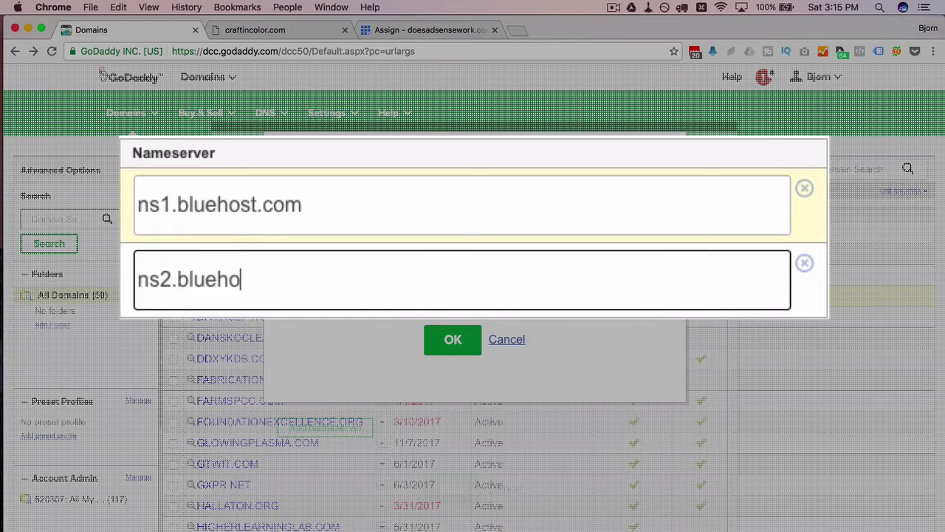
pyautogui.write('m')
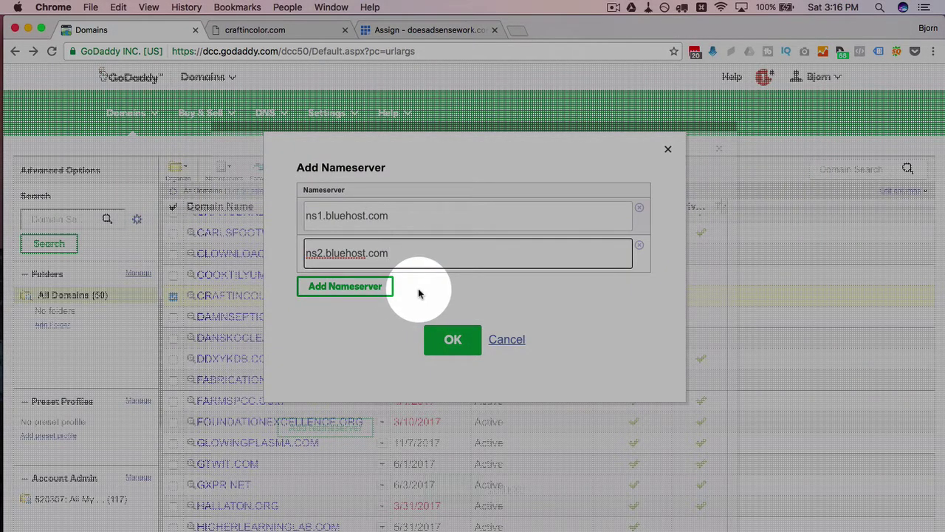
pyautogui.click(360, 292)
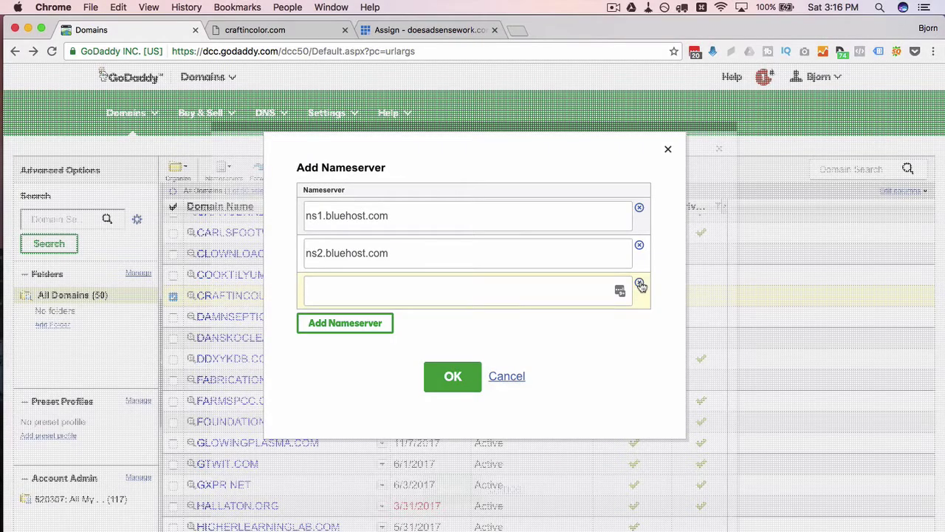
pyautogui.click(640, 286)
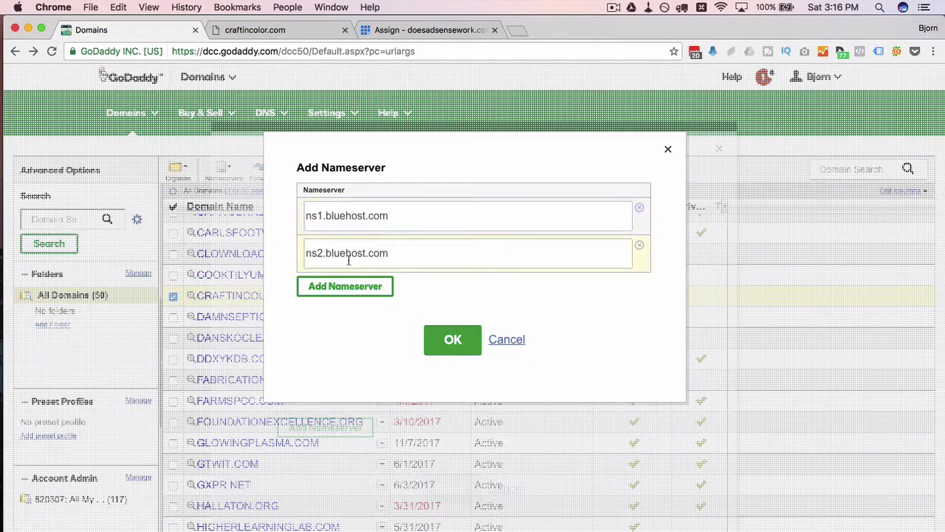
pyautogui.click(454, 347)
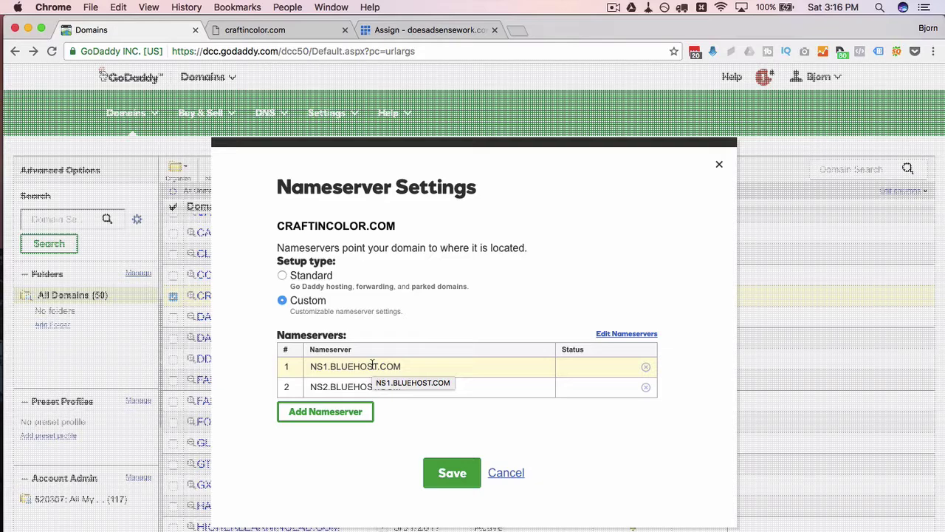
# Discard the nameserver changes and deselect CRAFTINCOLOR.COM in the domain list.
pyautogui.click(533, 480)
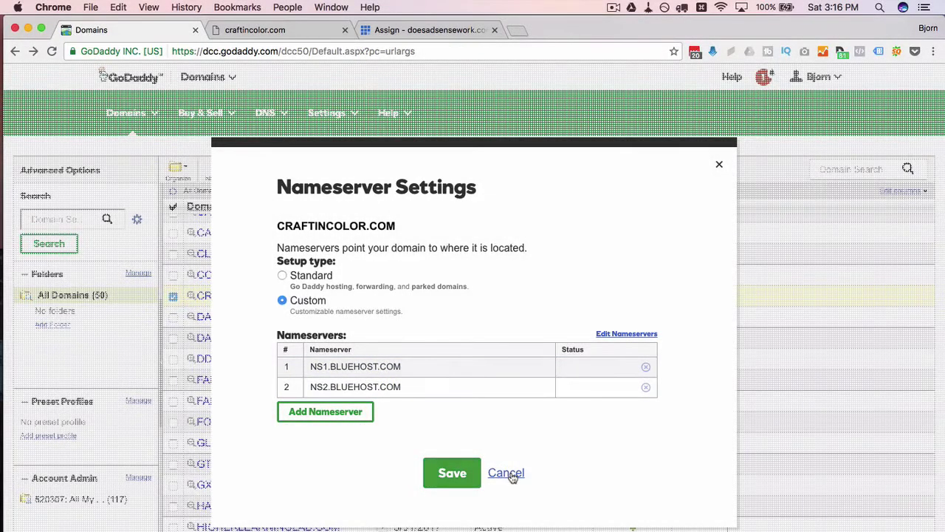
pyautogui.click(510, 475)
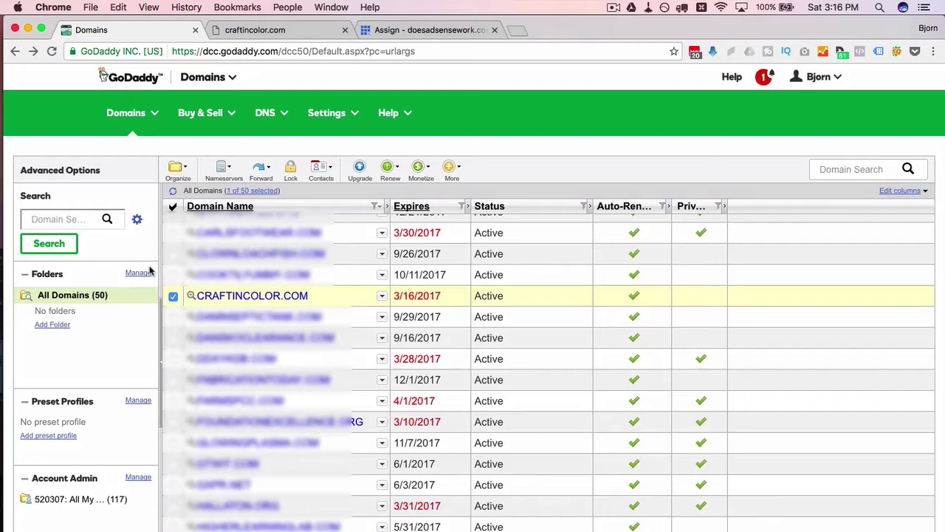
pyautogui.click(173, 299)
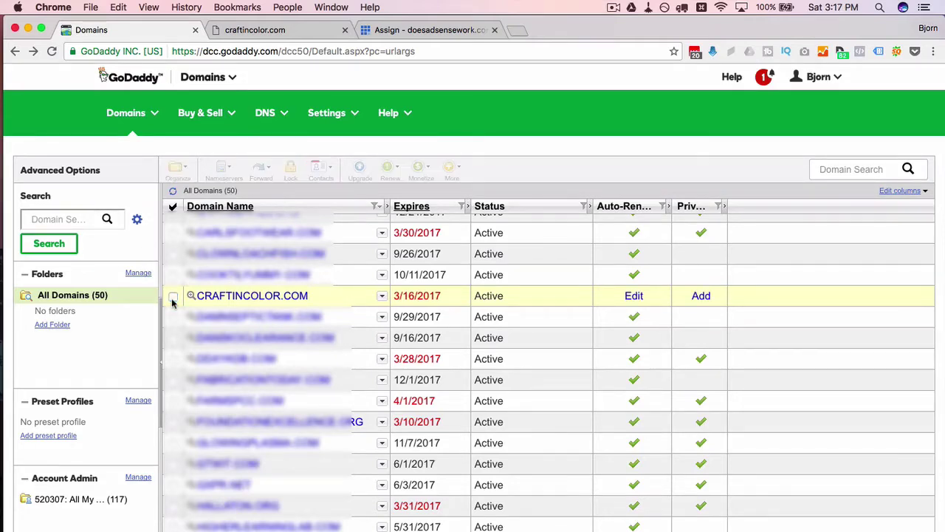
# Open the DNS zone file of CRAFTINCOLOR.COM and locate its A (Host) record section.
pyautogui.click(245, 296)
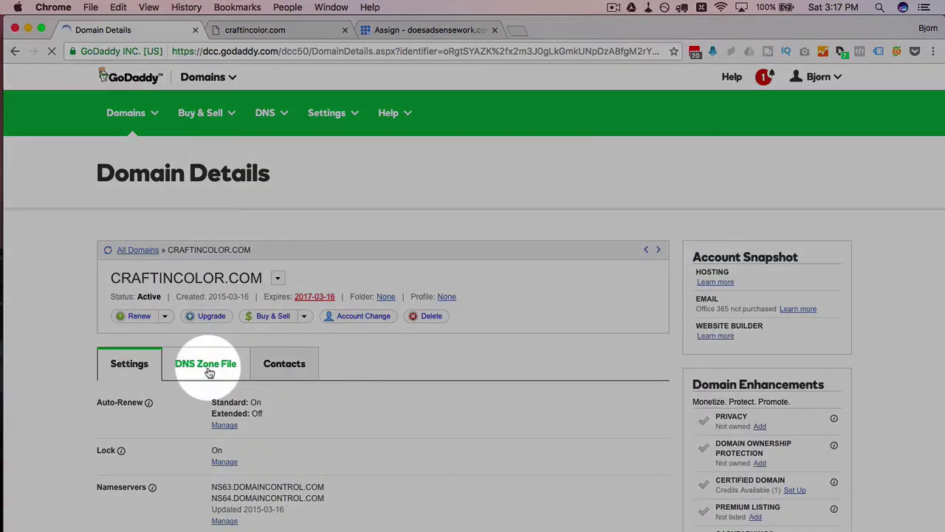
pyautogui.click(215, 372)
pyautogui.scroll(-5, 80, 316)
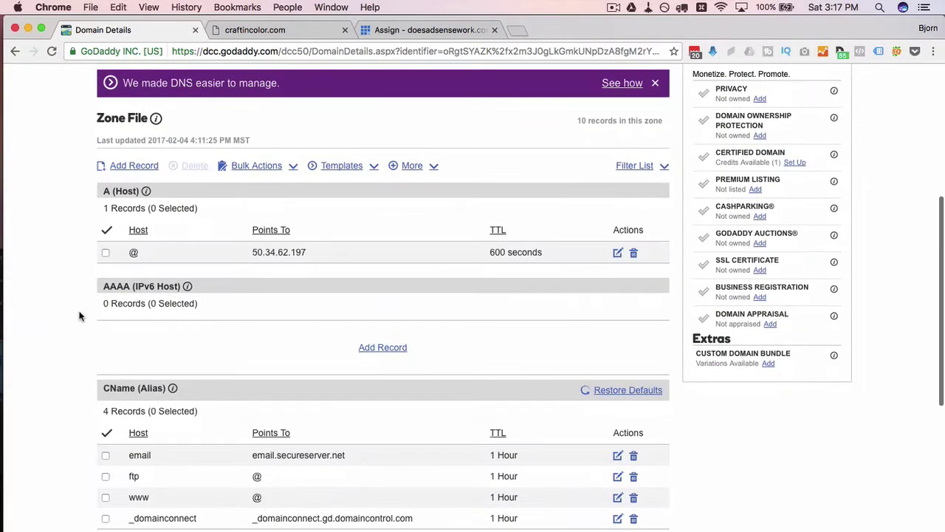
pyautogui.scroll(-1, 80, 316)
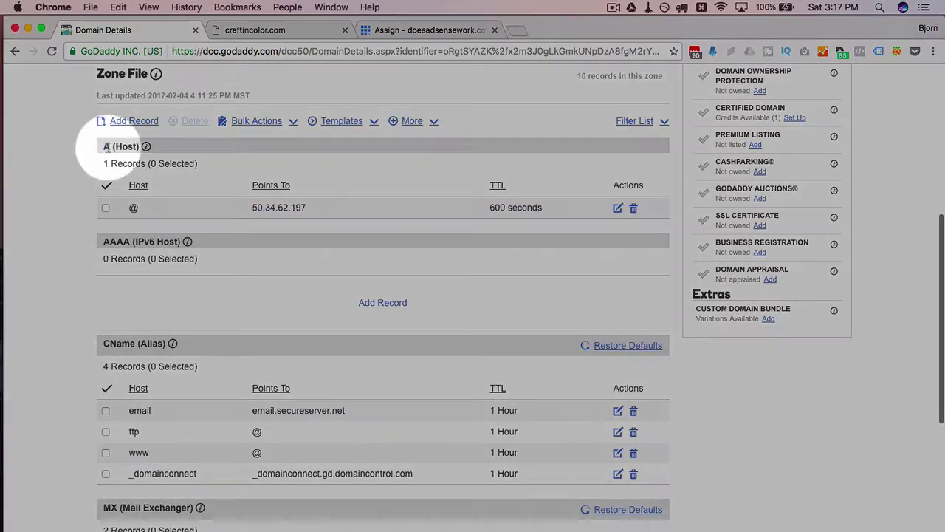
pyautogui.moveTo(106, 147); pyautogui.dragTo(138, 145)
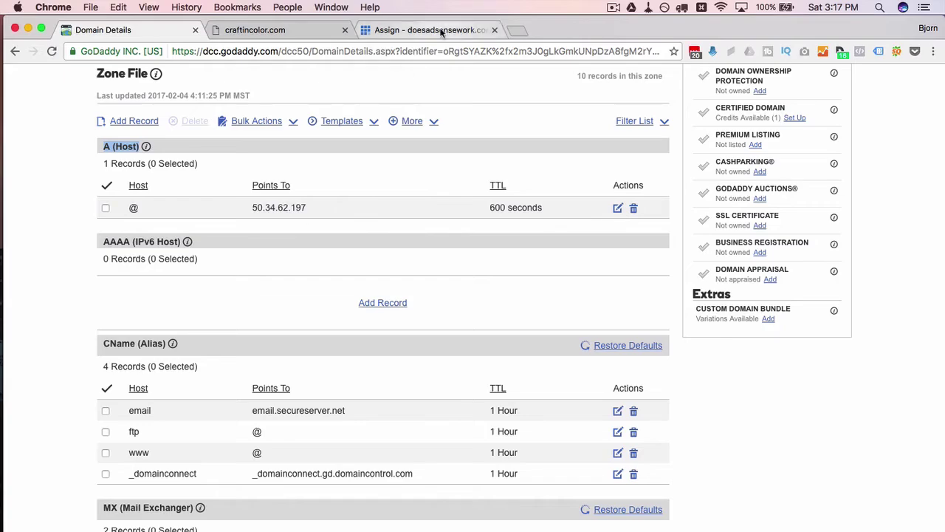
# Switch to the Bluehost assign page and copy the IP address 50.87.219.250 given for the DNS "A" record.
pyautogui.click(441, 31)
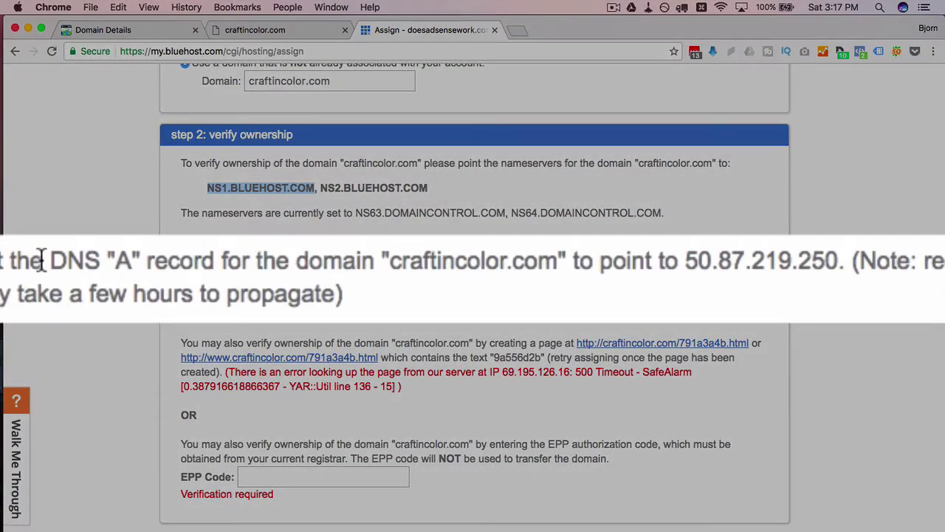
pyautogui.click(282, 270)
pyautogui.moveTo(52, 260); pyautogui.dragTo(220, 261)
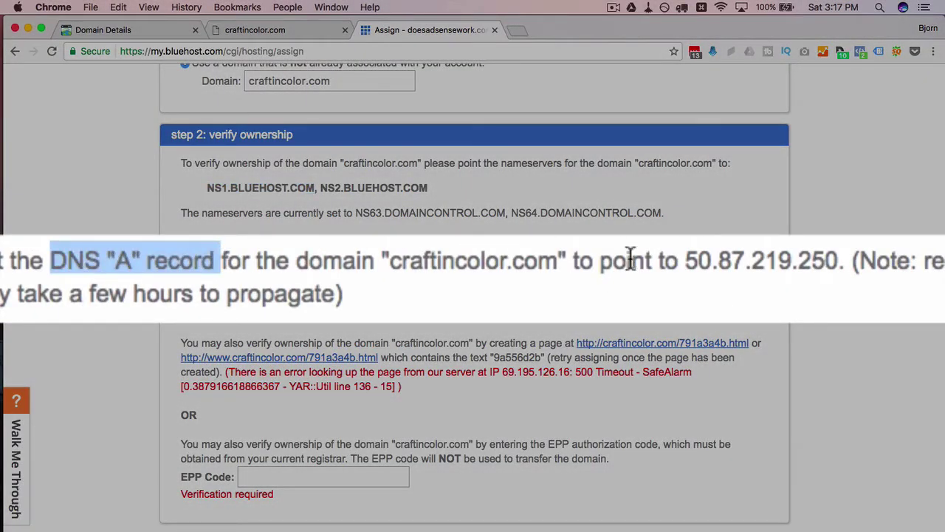
pyautogui.moveTo(686, 261); pyautogui.dragTo(840, 261)
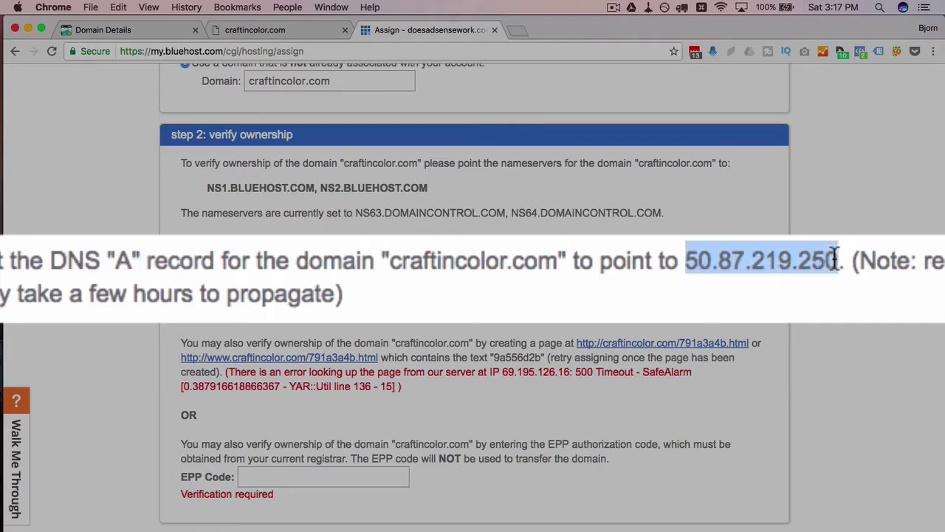
pyautogui.rightClick(807, 260)
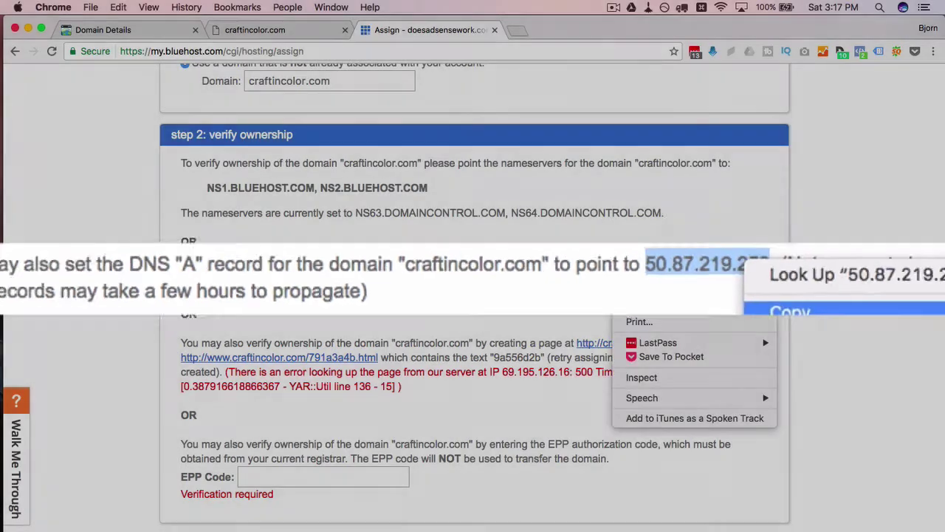
pyautogui.click(648, 302)
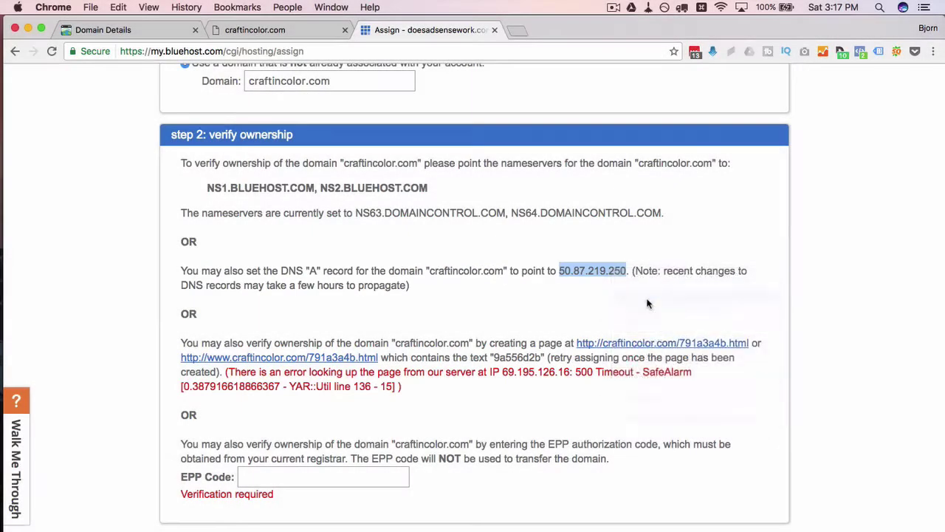
# Back in GoDaddy's zone file, make the @ A record point to 50.87.219.250 and save the zone changes.
pyautogui.click(164, 39)
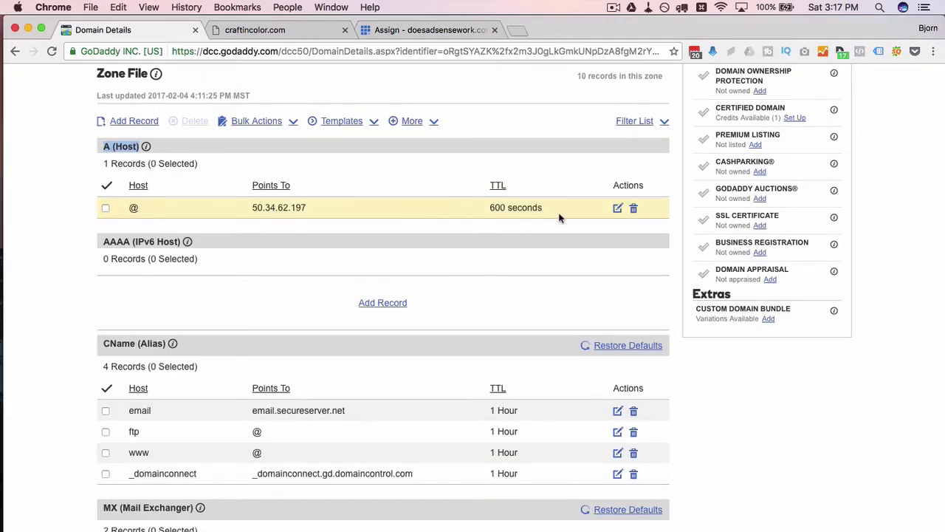
pyautogui.click(618, 209)
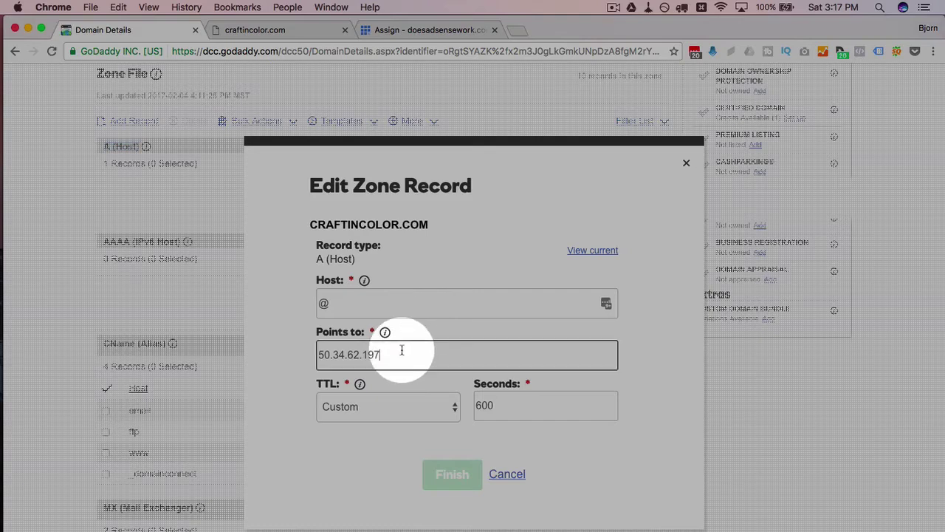
pyautogui.moveTo(433, 353); pyautogui.dragTo(313, 348)
pyautogui.rightClick(333, 354)
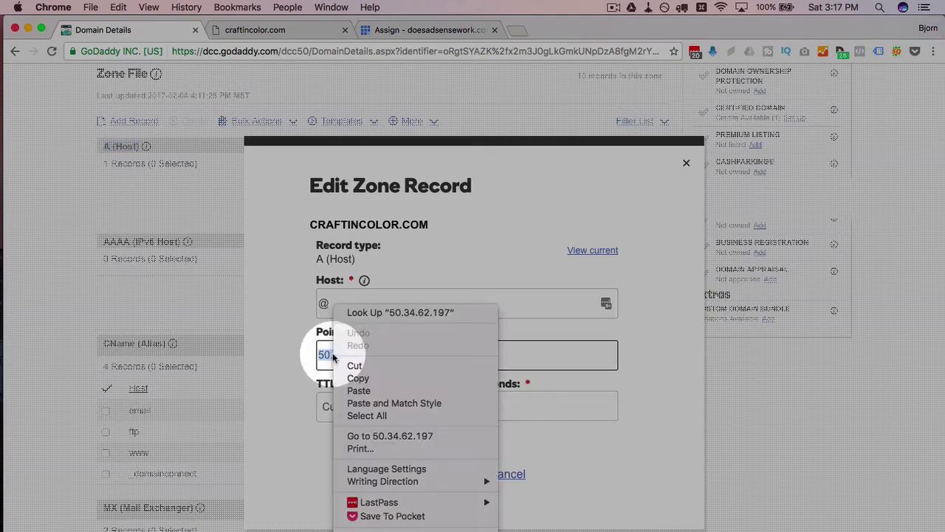
pyautogui.click(359, 390)
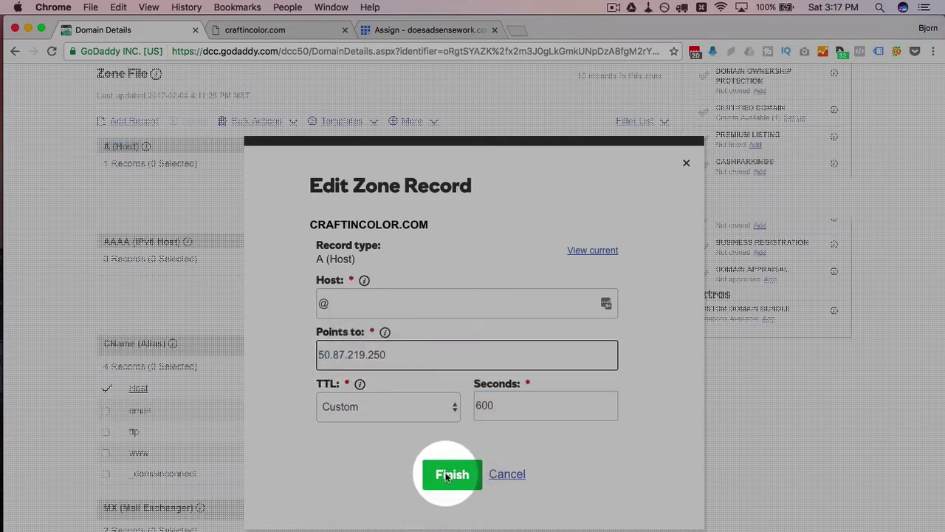
pyautogui.click(447, 474)
pyautogui.click(552, 154)
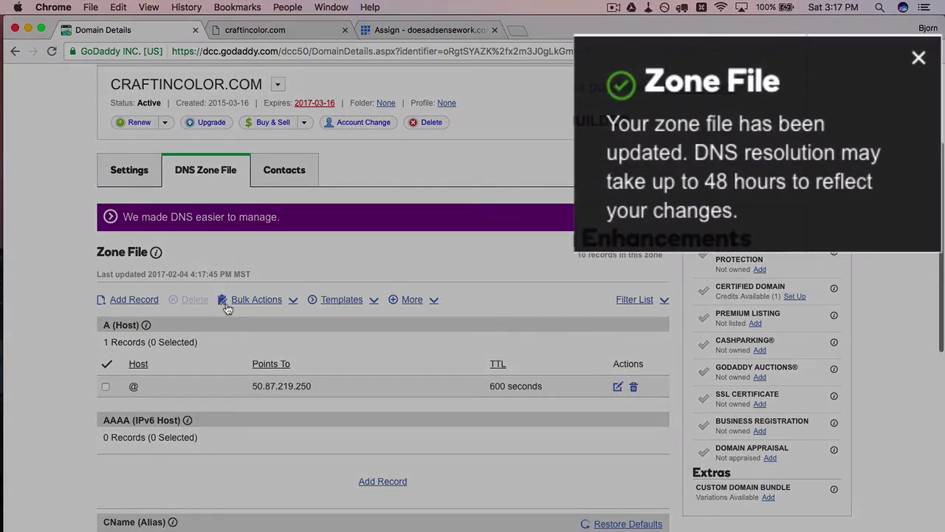
# Examine the zone file's A, CName and MX (Mail Exchanger) records, checking where web and mail traffic point.
pyautogui.scroll(-3, 54, 301)
pyautogui.scroll(-1, 53, 298)
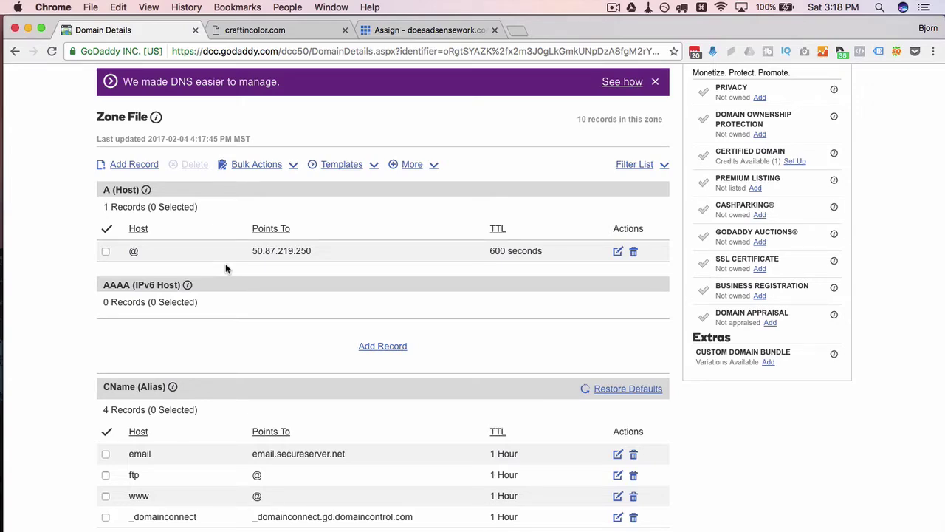
pyautogui.scroll(-3, 72, 274)
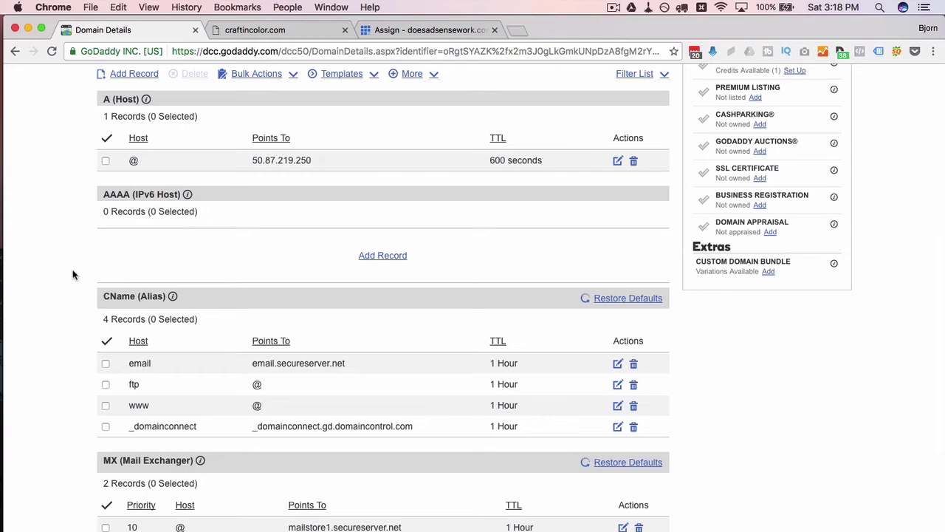
pyautogui.scroll(-5, 72, 275)
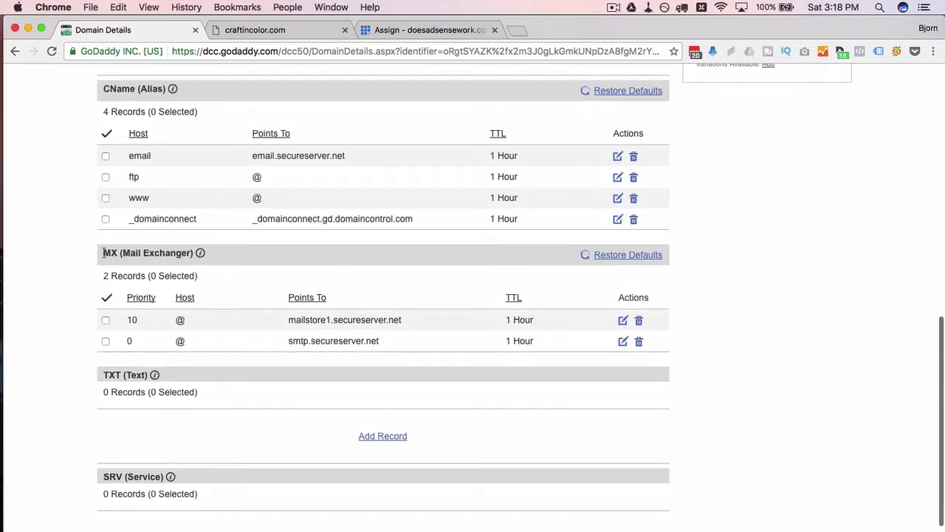
pyautogui.moveTo(104, 252); pyautogui.dragTo(233, 255)
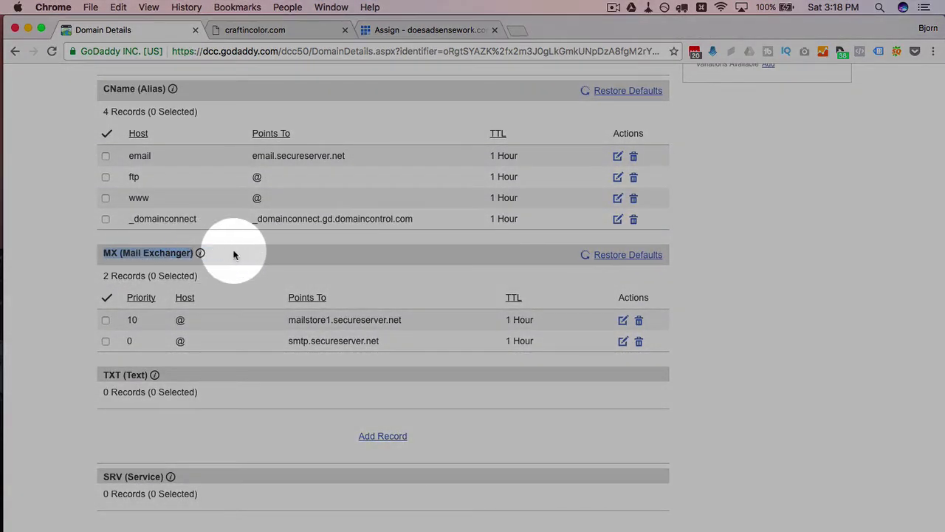
pyautogui.click(233, 255)
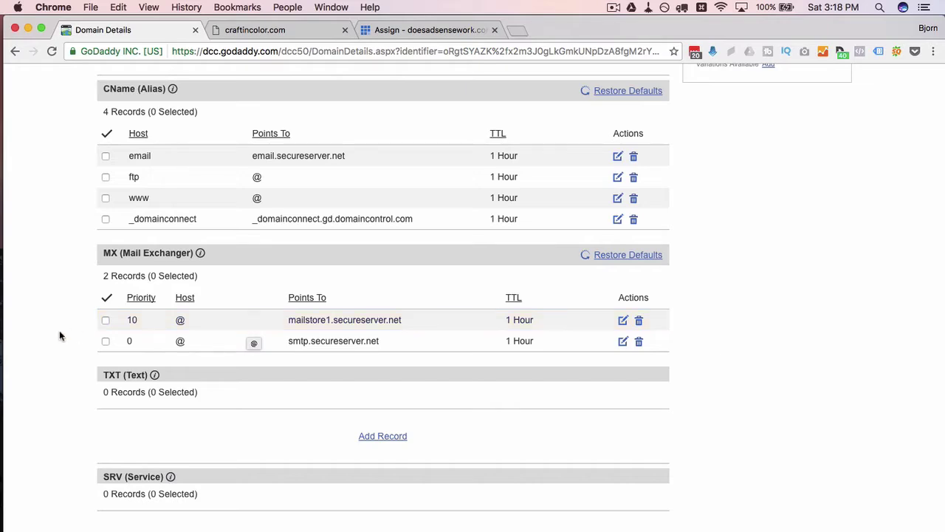
pyautogui.scroll(5, 59, 331)
pyautogui.scroll(4, 59, 335)
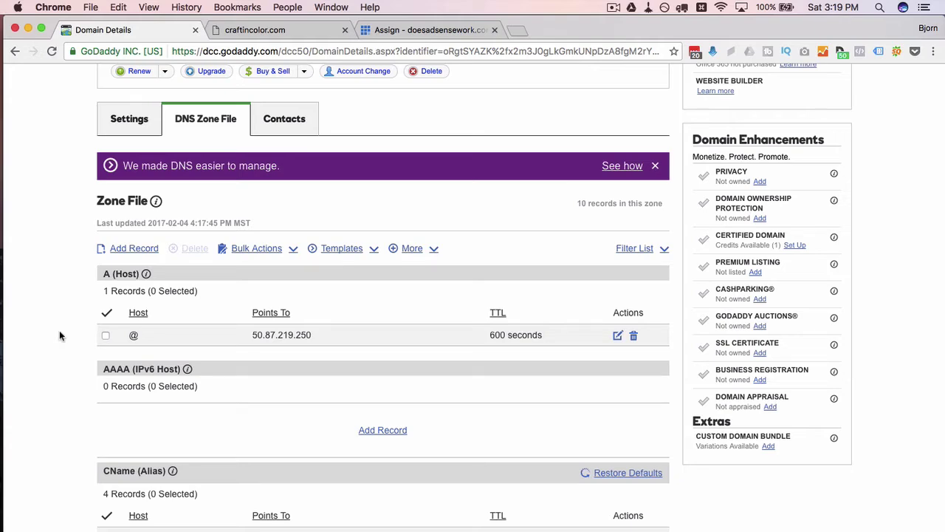
pyautogui.scroll(-3, 60, 336)
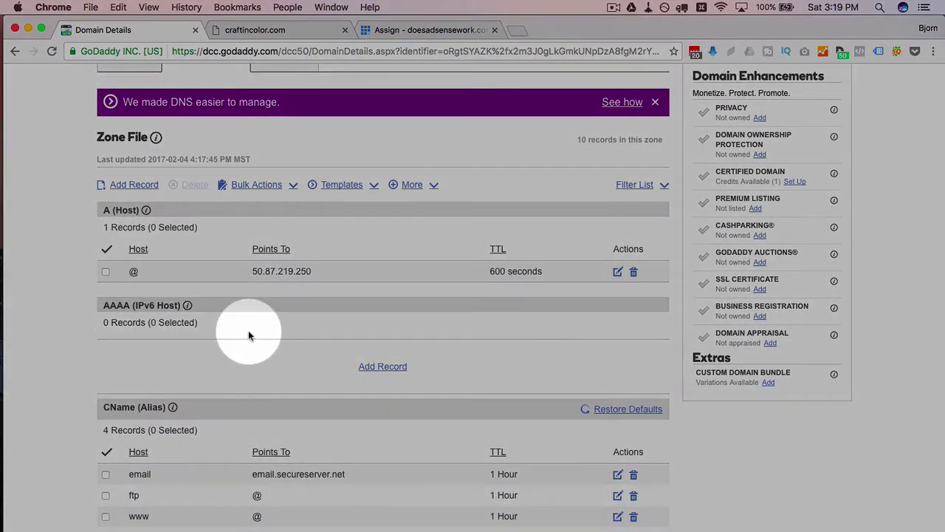
pyautogui.scroll(-8, 152, 391)
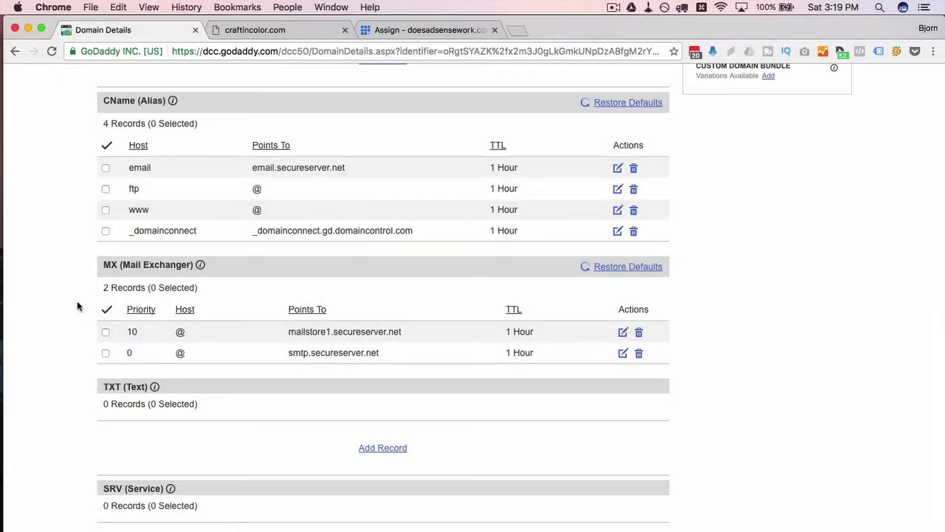
# Check which address the zone file's @ record under A (Host) points to.
pyautogui.scroll(3, 78, 307)
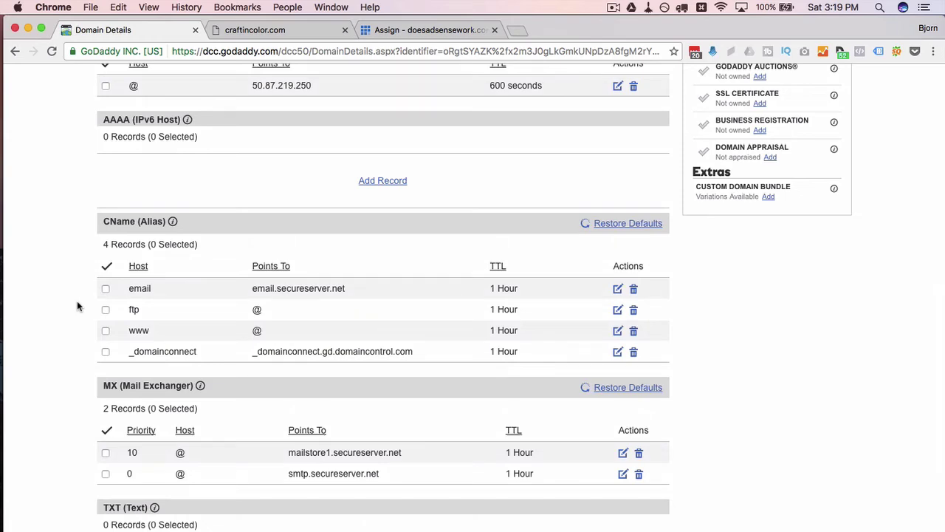
pyautogui.scroll(3, 77, 306)
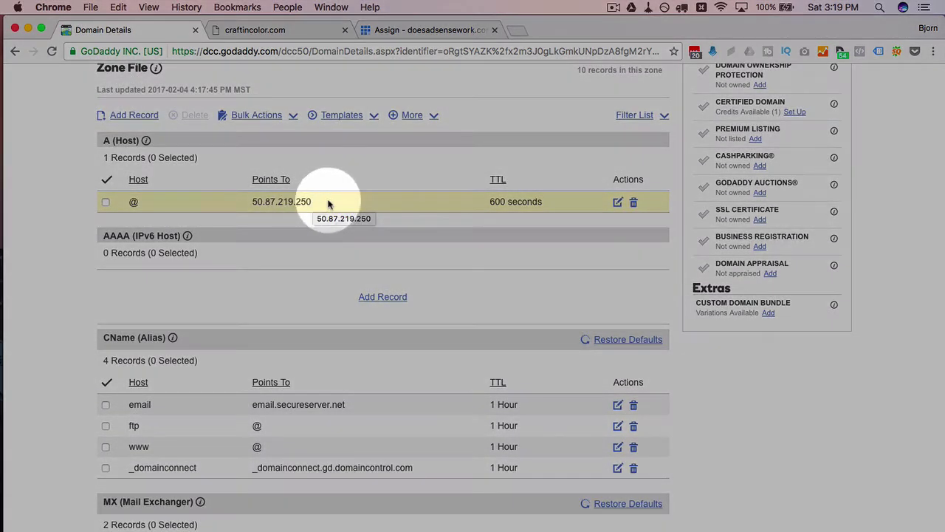
pyautogui.moveTo(327, 204); pyautogui.dragTo(252, 205)
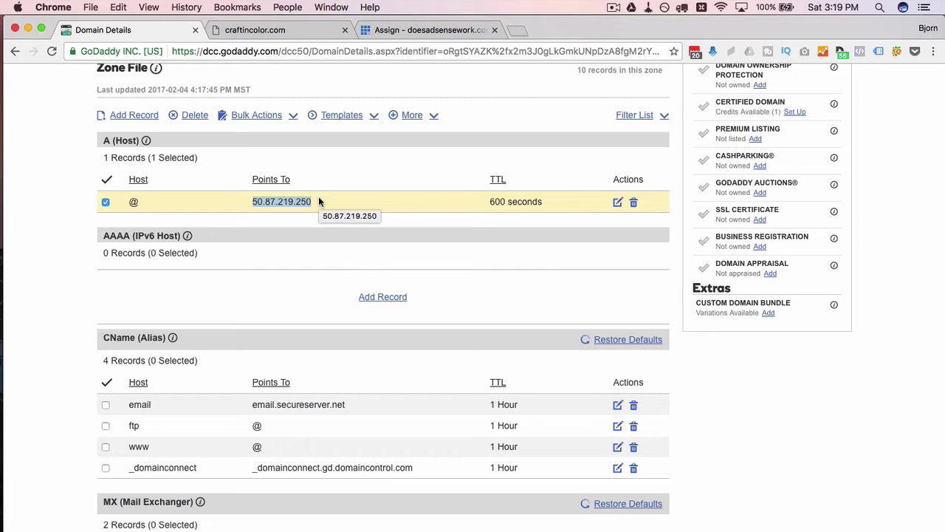
pyautogui.click(321, 236)
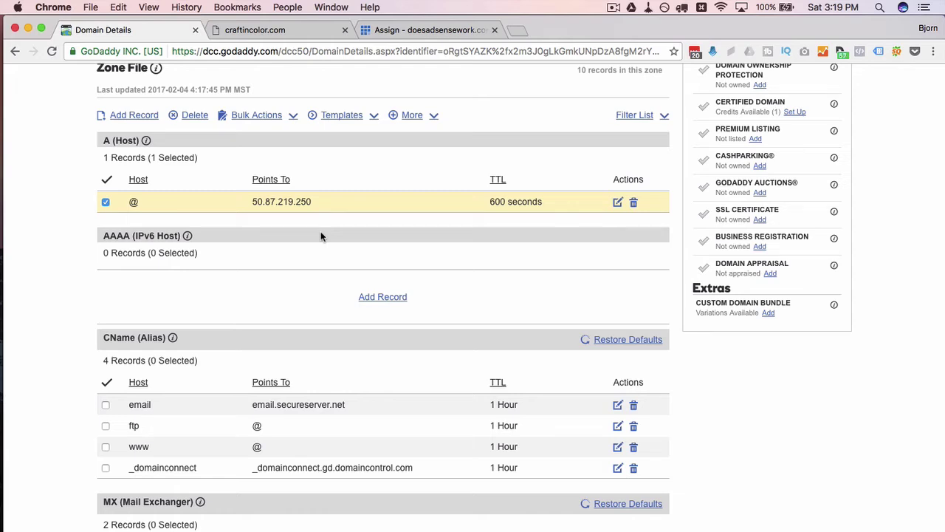
pyautogui.scroll(1, 320, 236)
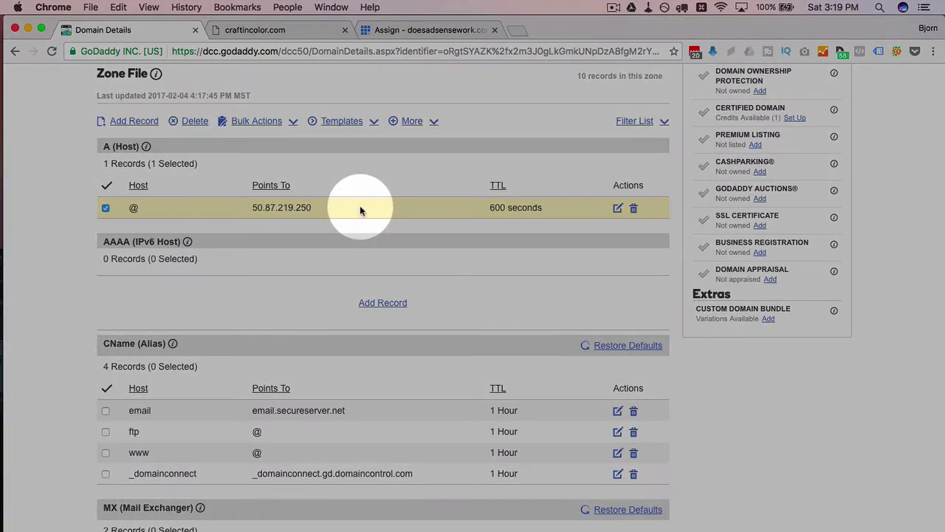
# Switch to the Bluehost assign page, reload it and enter craftincolor.com as a domain not already associated with the account.
pyautogui.click(429, 30)
pyautogui.scroll(5, 432, 181)
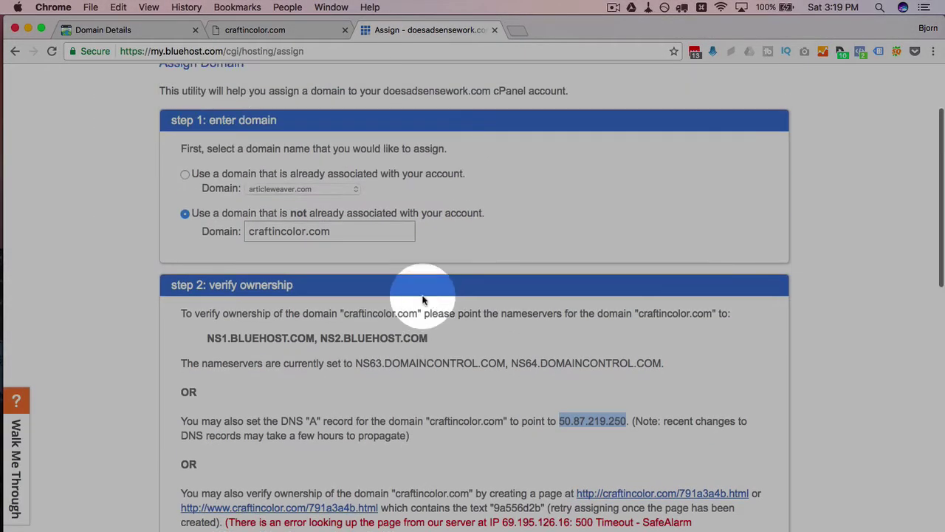
pyautogui.click(344, 232)
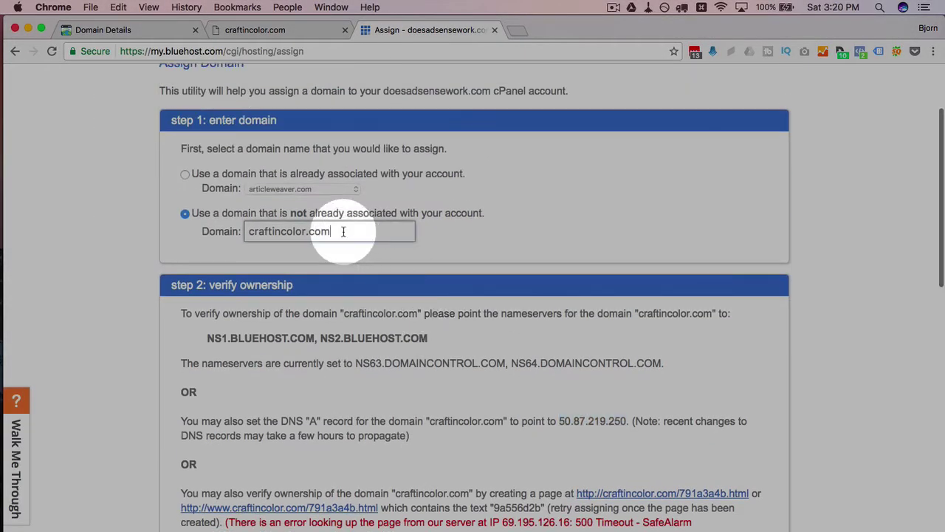
pyautogui.click(51, 53)
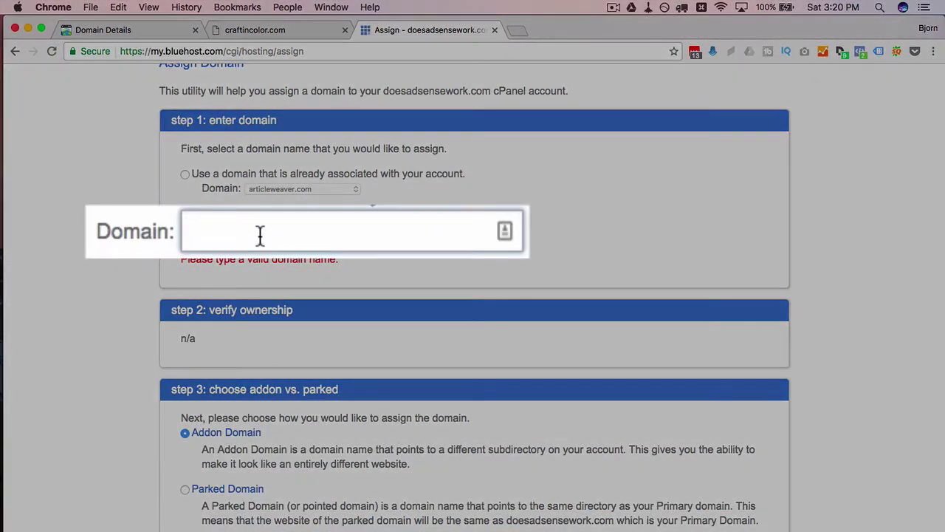
pyautogui.click(259, 234)
pyautogui.write('craftin')
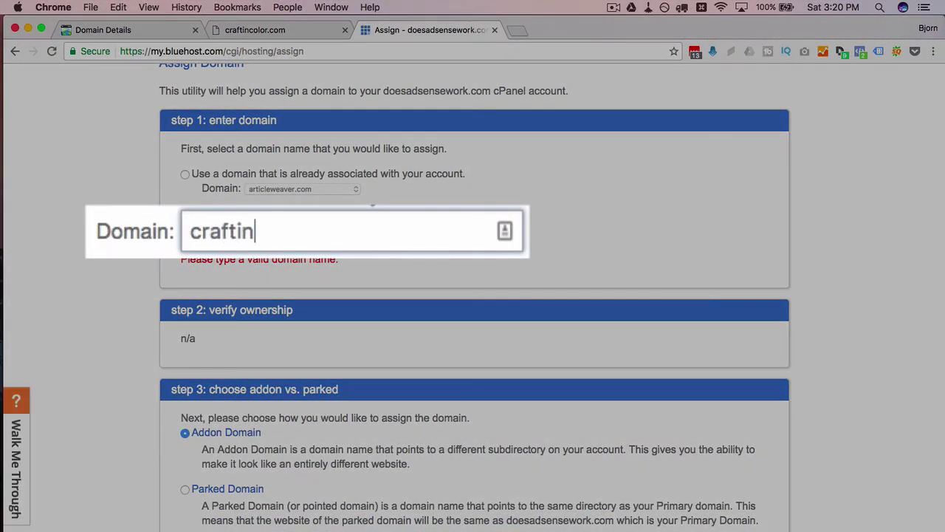
pyautogui.write('color.com')
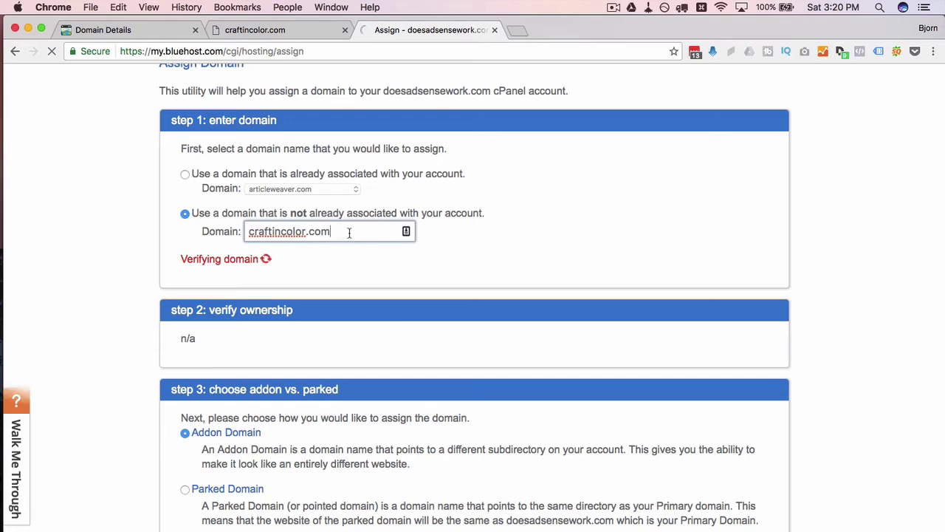
# Check the ownership verification status of craftincolor.com in step 2 of the assign form.
pyautogui.scroll(-2, 365, 290)
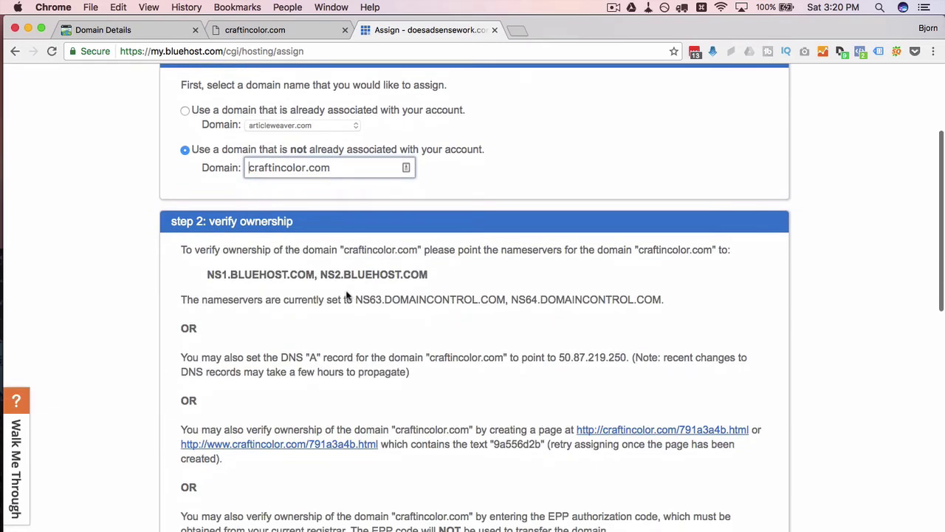
pyautogui.click(206, 224)
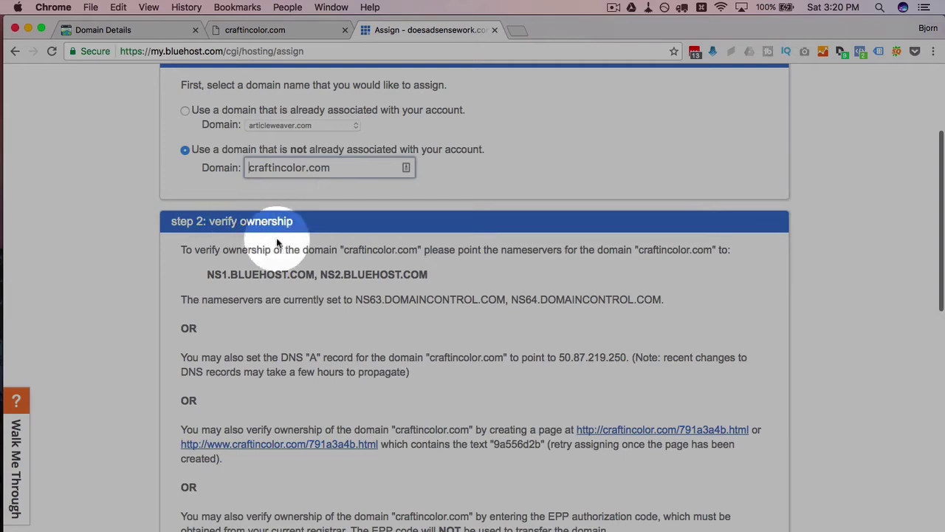
pyautogui.scroll(-1, 325, 268)
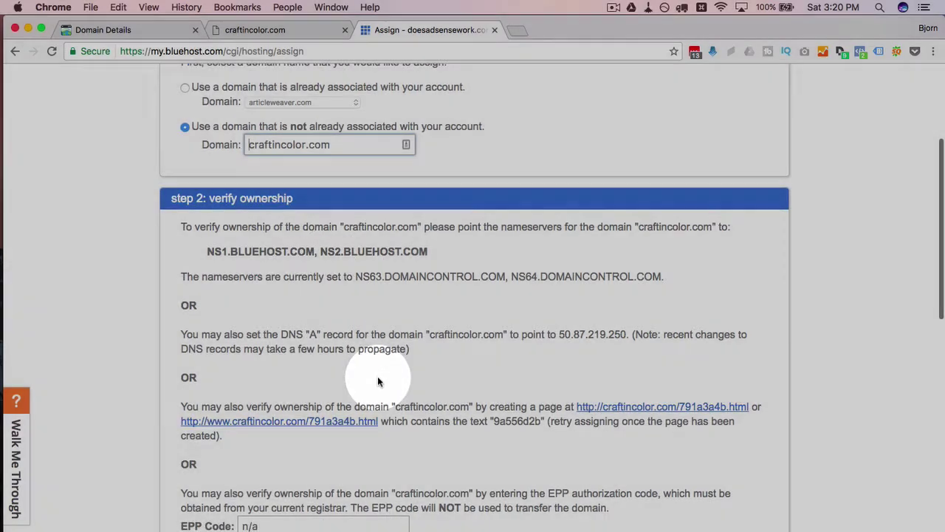
pyautogui.scroll(2, 377, 380)
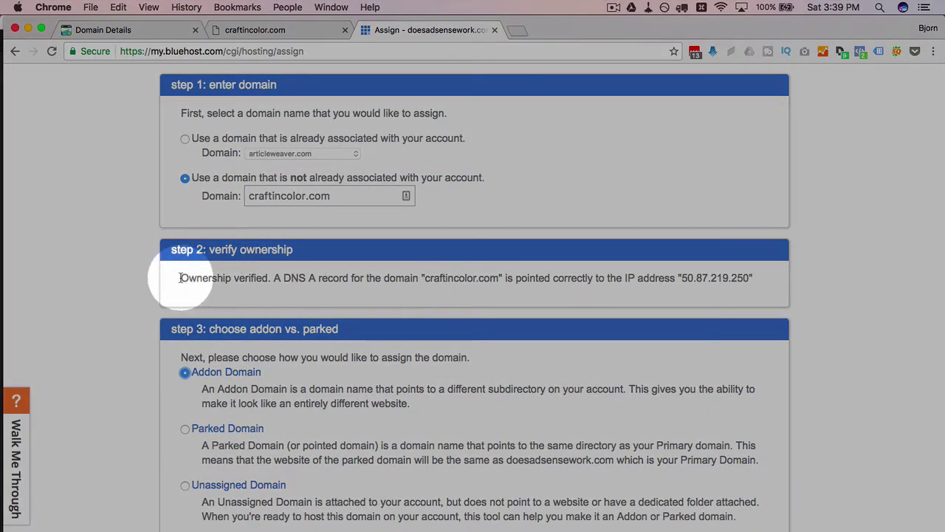
pyautogui.moveTo(181, 278); pyautogui.dragTo(751, 285)
pyautogui.click(732, 277)
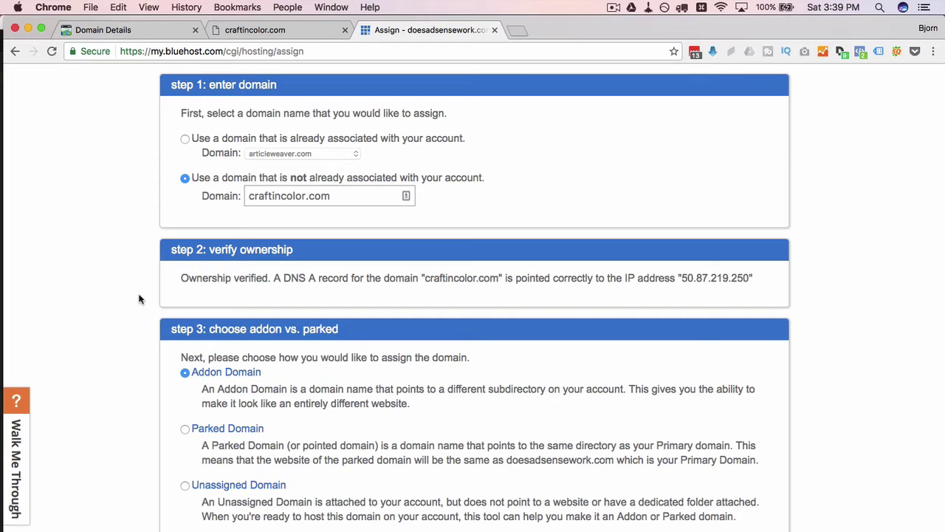
# Review the addon, parked and unassigned domain options in step 3 and the directory choices in step 4.
pyautogui.scroll(-5, 139, 299)
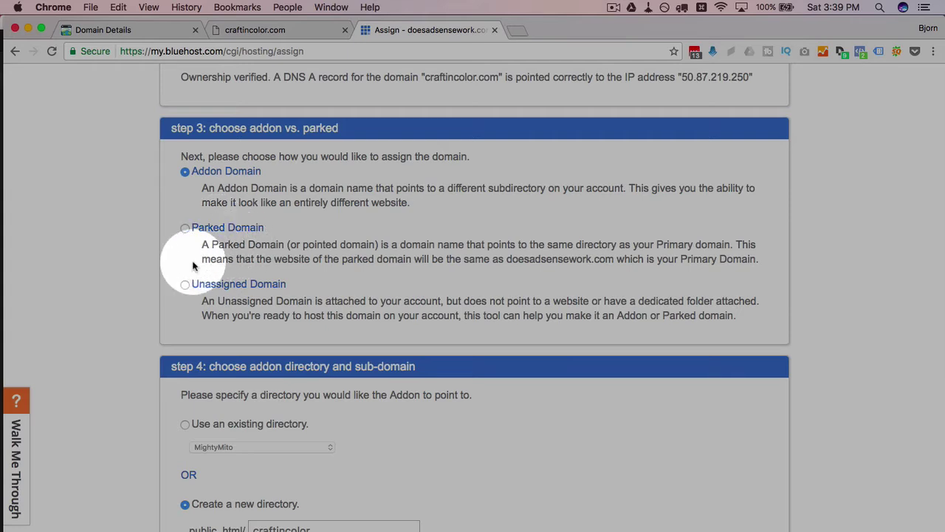
pyautogui.scroll(-1, 169, 255)
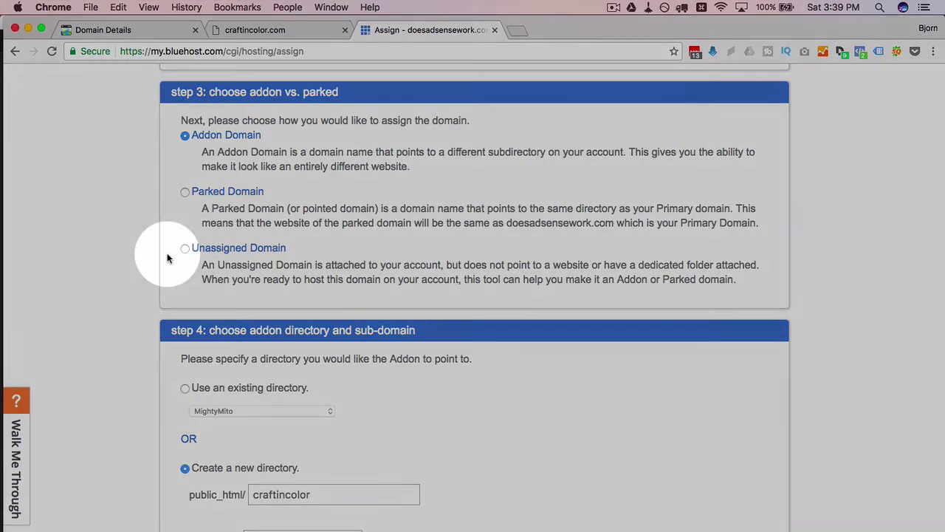
pyautogui.scroll(-2, 163, 218)
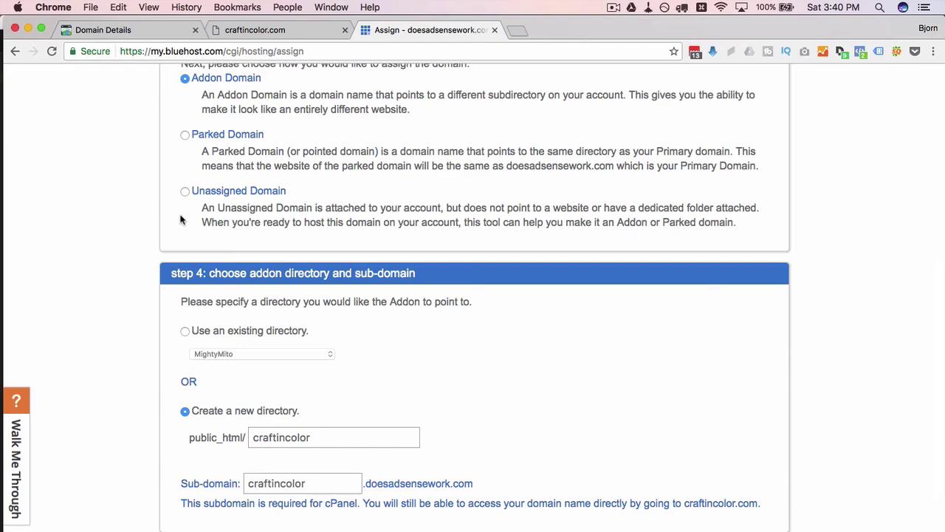
pyautogui.scroll(-3, 180, 219)
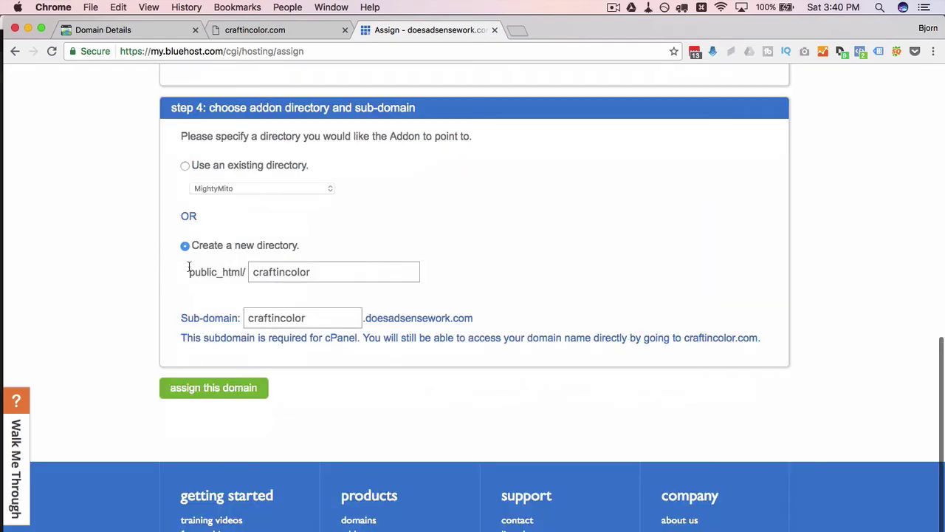
pyautogui.scroll(5, 189, 267)
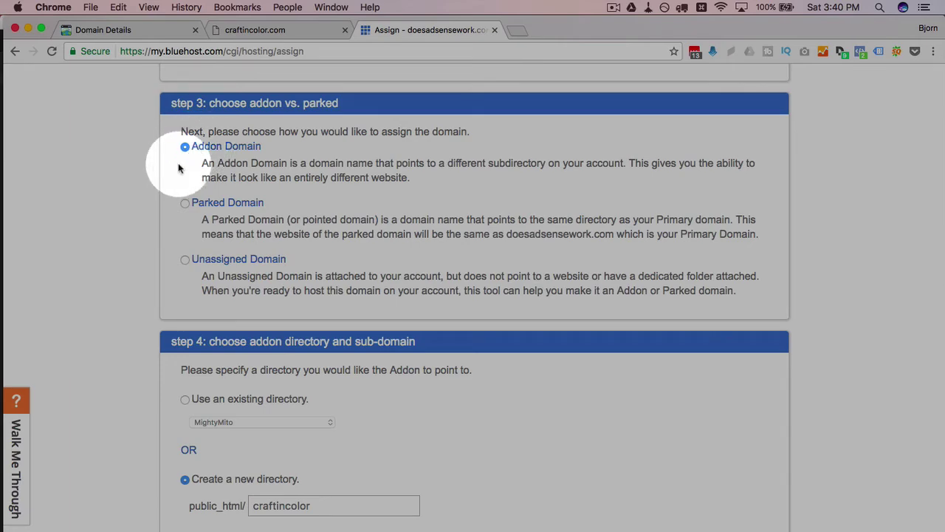
pyautogui.scroll(-5, 178, 163)
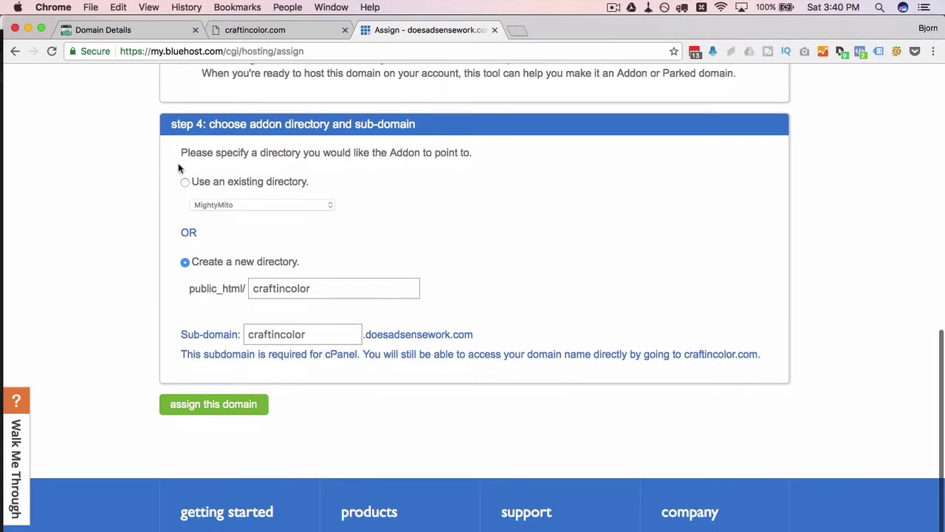
pyautogui.scroll(-2, 177, 220)
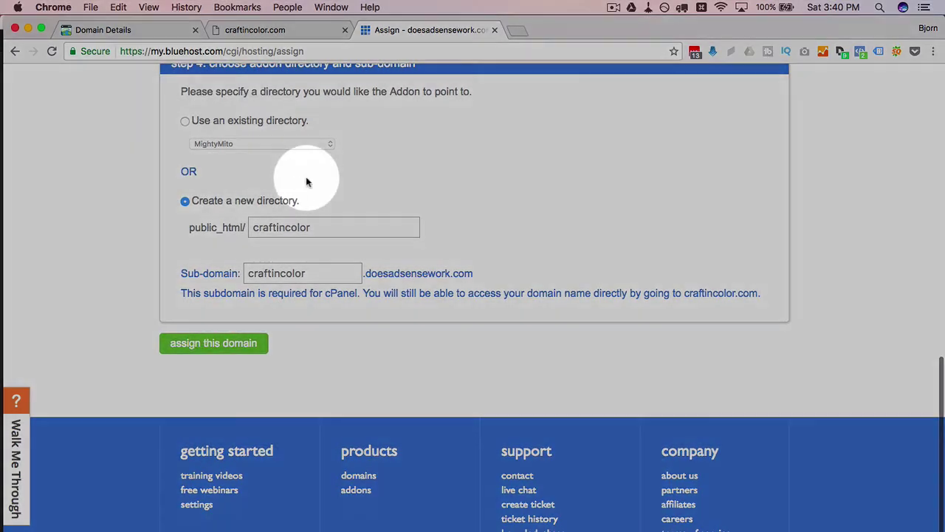
pyautogui.scroll(1, 202, 182)
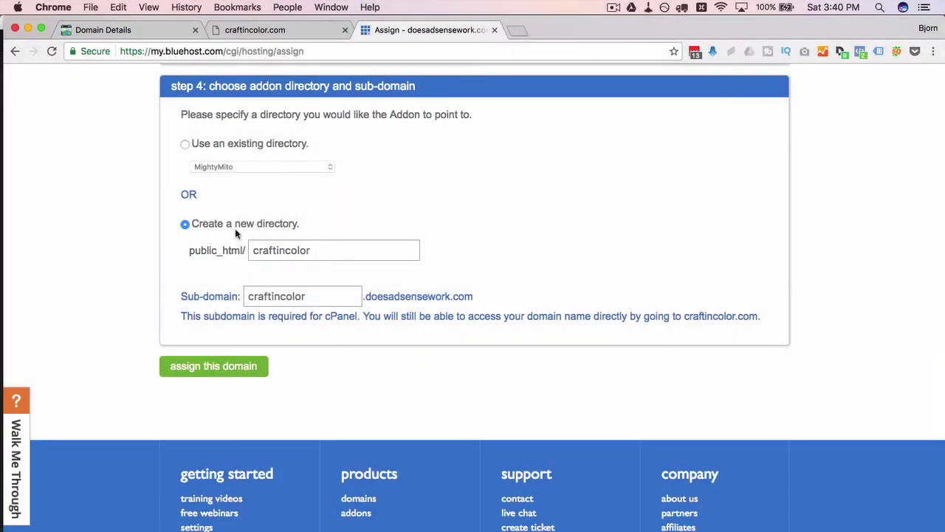
# Assign craftincolor.com as an addon domain with new directory public_html/craftincolor and sub-domain craftincolor, and check the Domain Manager summary.
pyautogui.doubleClick(322, 248)
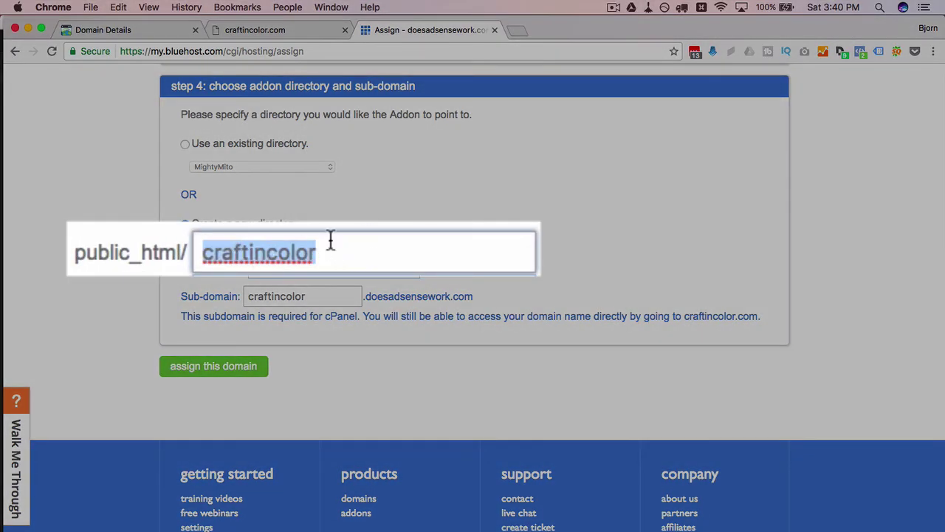
pyautogui.scroll(-2, 215, 302)
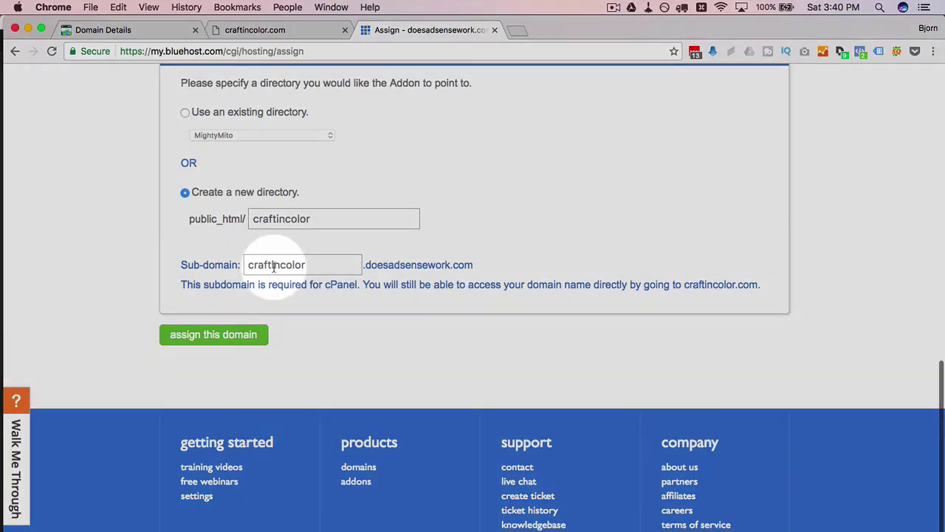
pyautogui.doubleClick(274, 264)
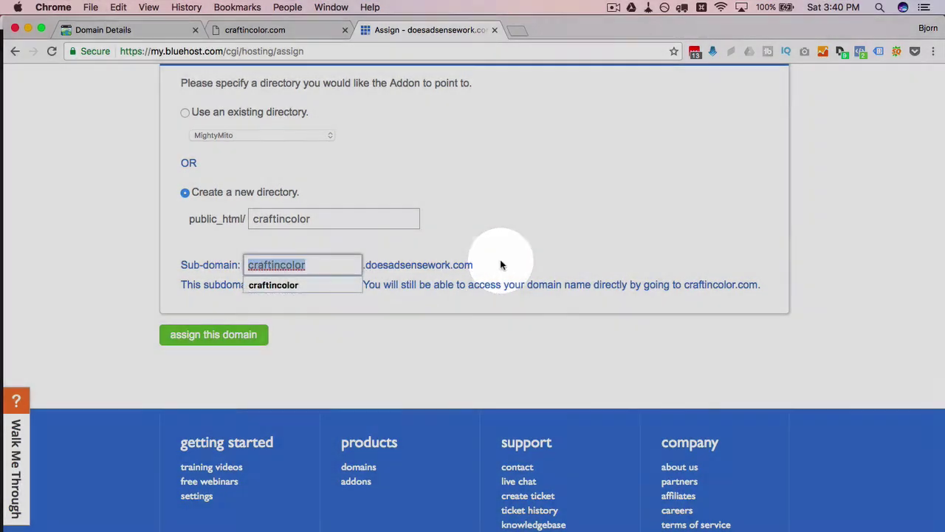
pyautogui.click(501, 265)
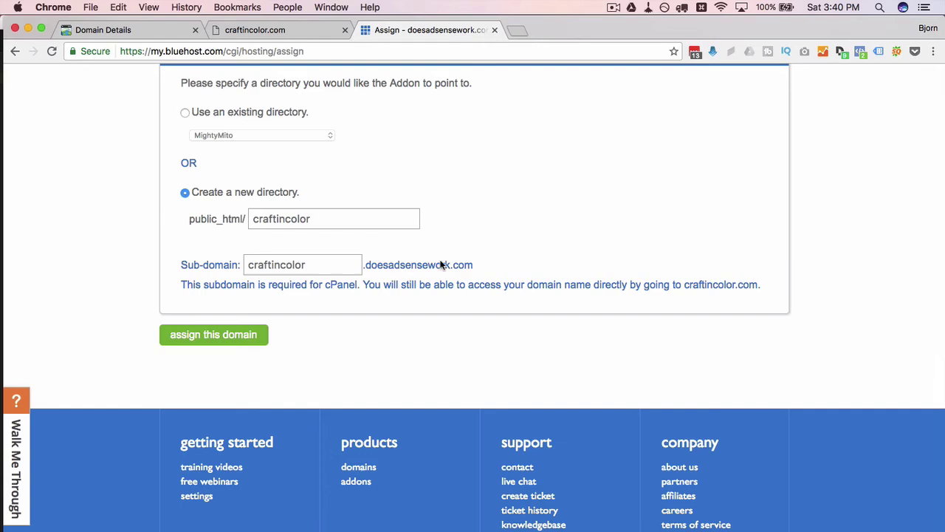
pyautogui.click(329, 216)
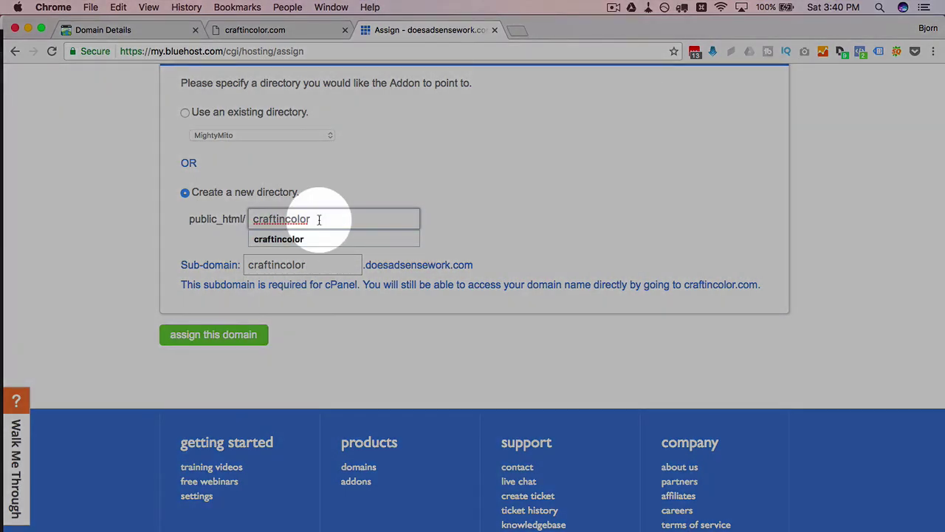
pyautogui.moveTo(317, 220); pyautogui.dragTo(200, 218)
pyautogui.click(202, 237)
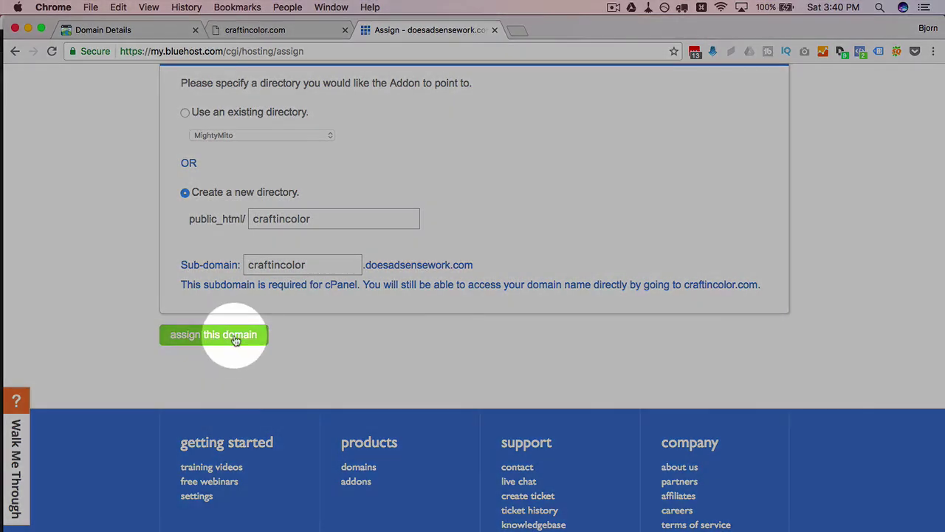
pyautogui.click(233, 336)
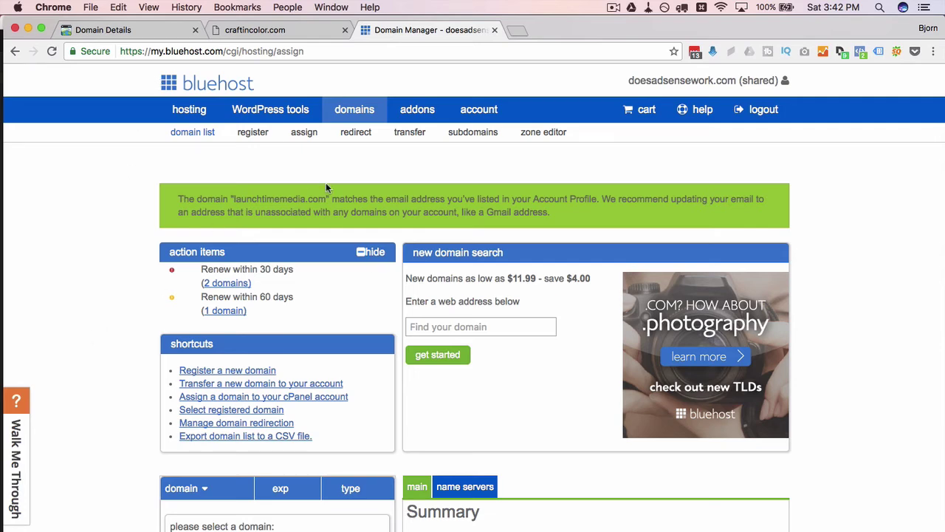
pyautogui.scroll(-5, 130, 343)
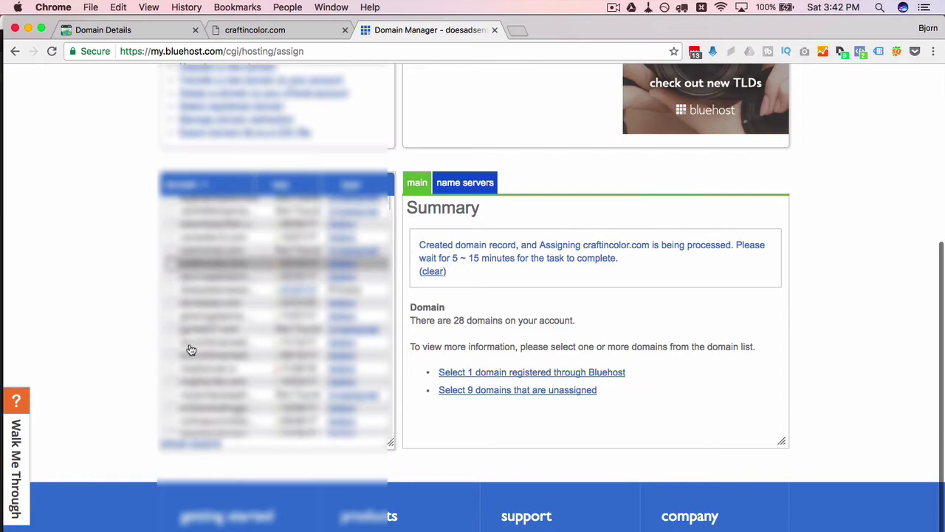
pyautogui.scroll(5, 95, 344)
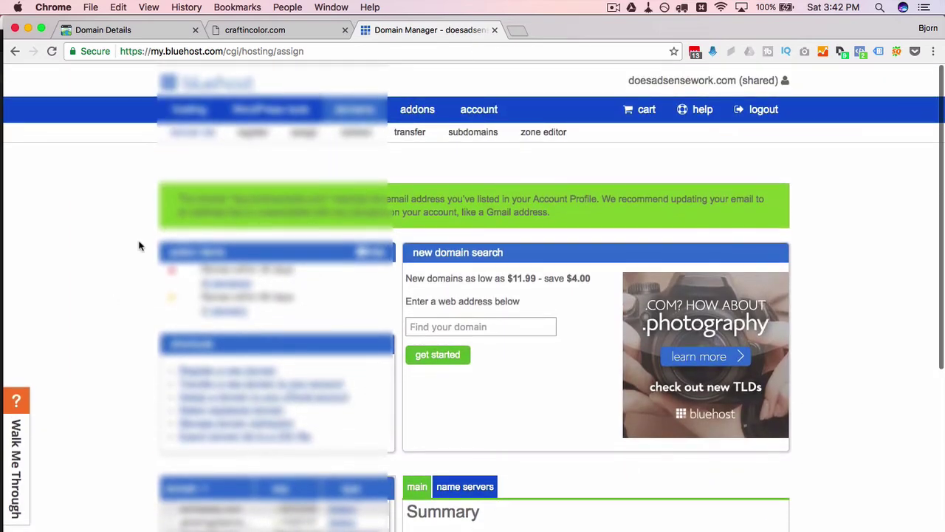
# Open the hosting account's File Manager from the hosting home page with Home Directory as the directory to open.
pyautogui.click(191, 113)
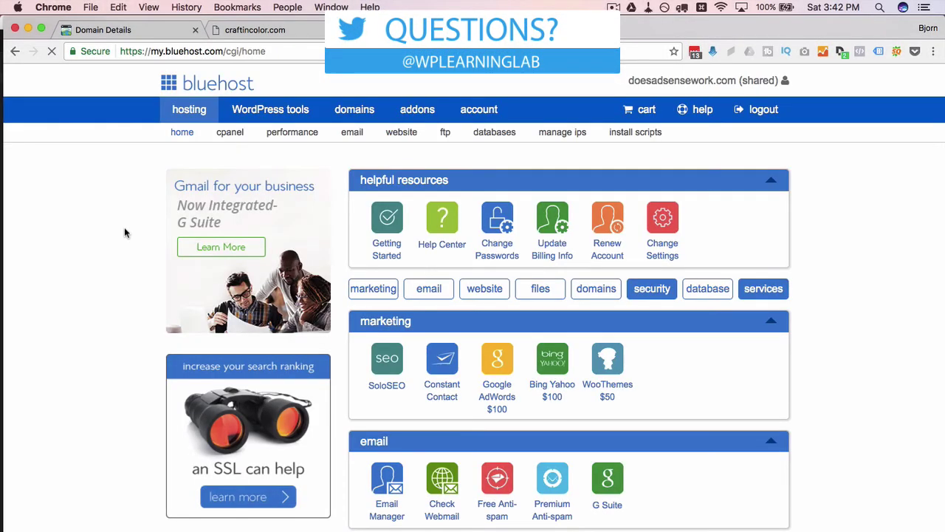
pyautogui.click(244, 30)
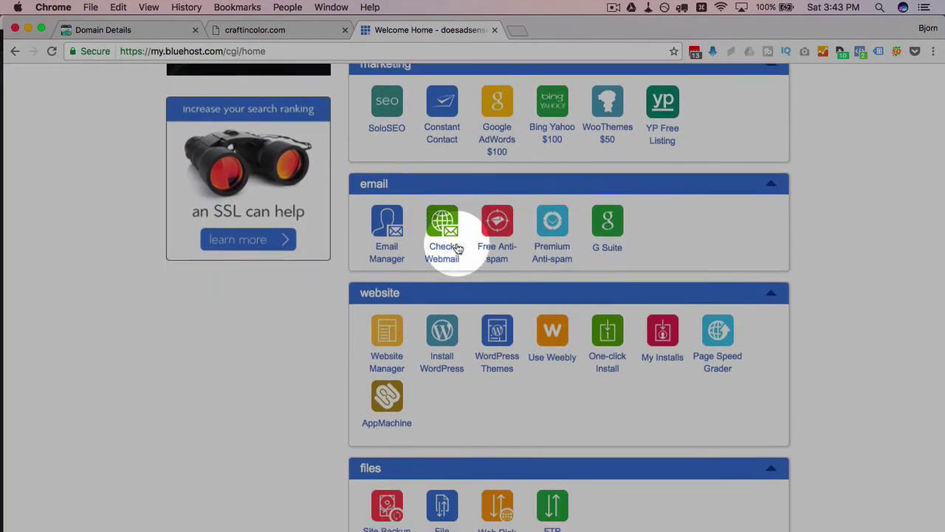
pyautogui.scroll(-2, 456, 251)
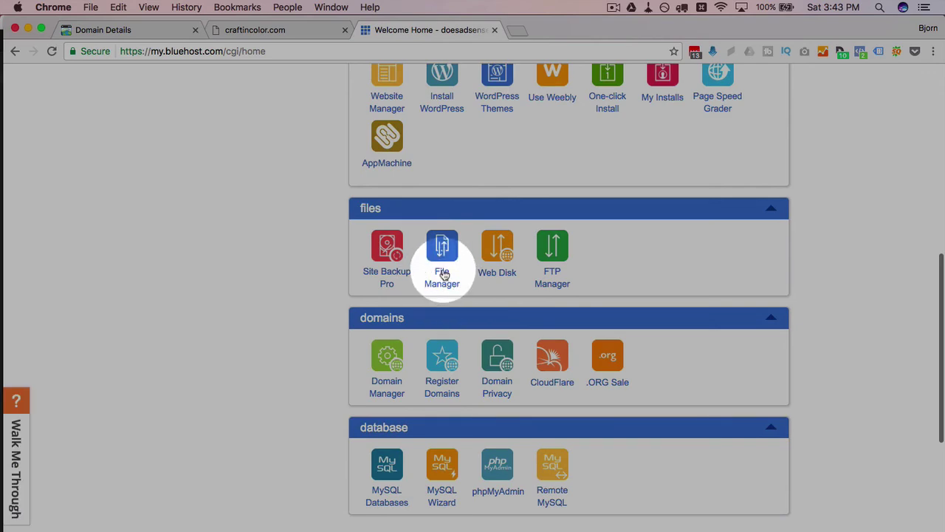
pyautogui.click(443, 273)
pyautogui.click(400, 277)
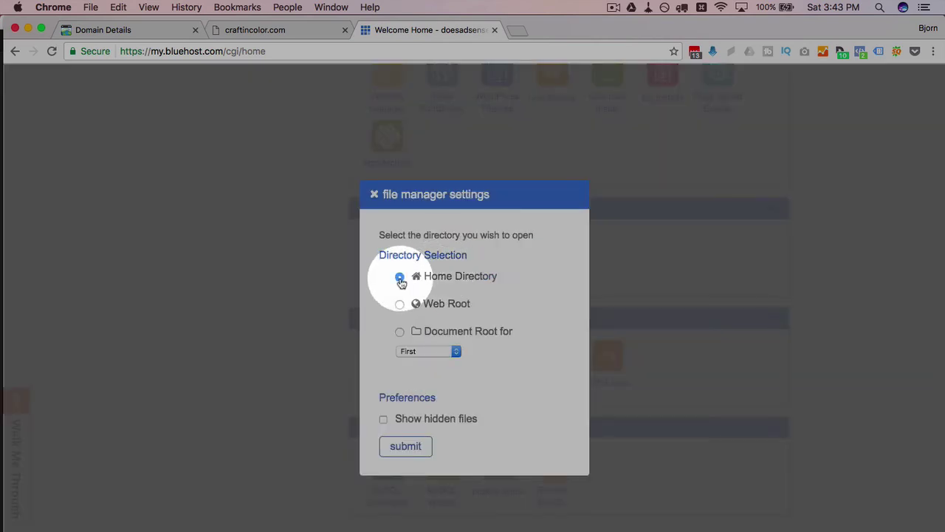
pyautogui.click(406, 445)
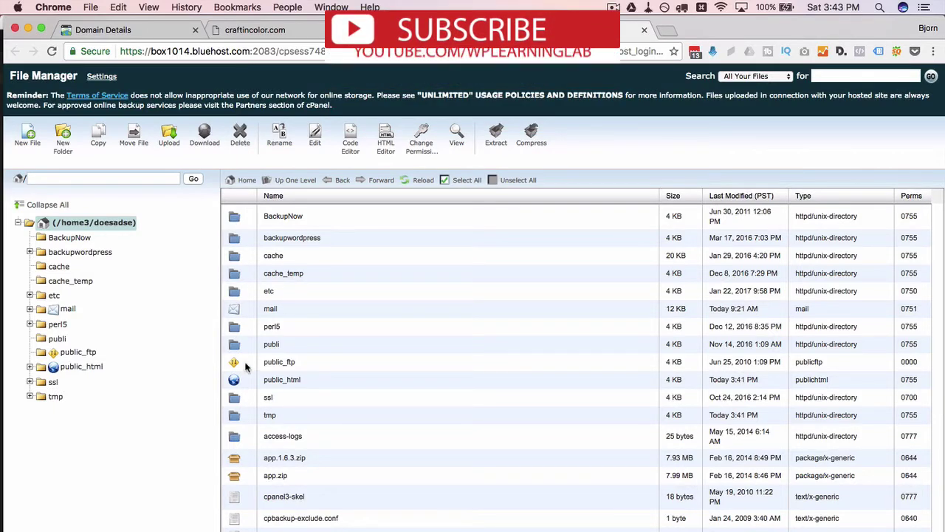
# Open the craftincolor folder inside public_html.
pyautogui.click(325, 381)
pyautogui.doubleClick(325, 382)
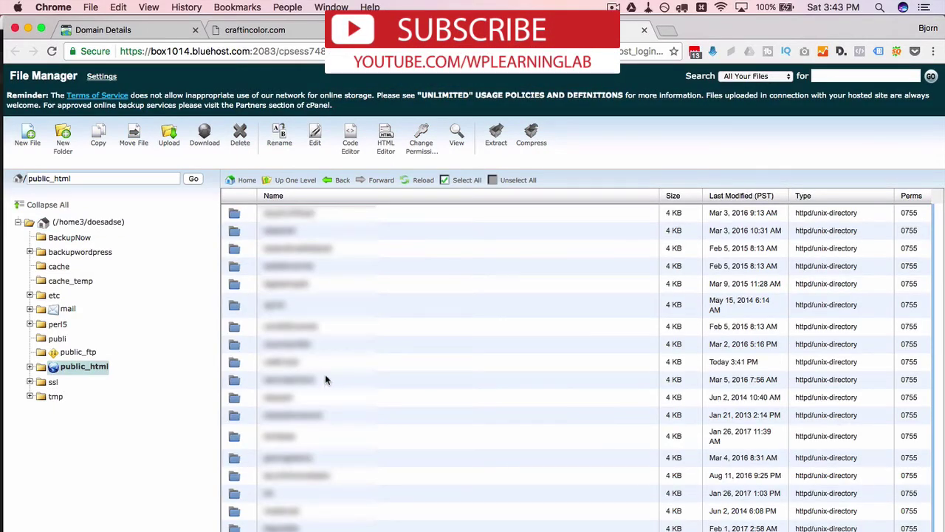
pyautogui.scroll(-5, 314, 340)
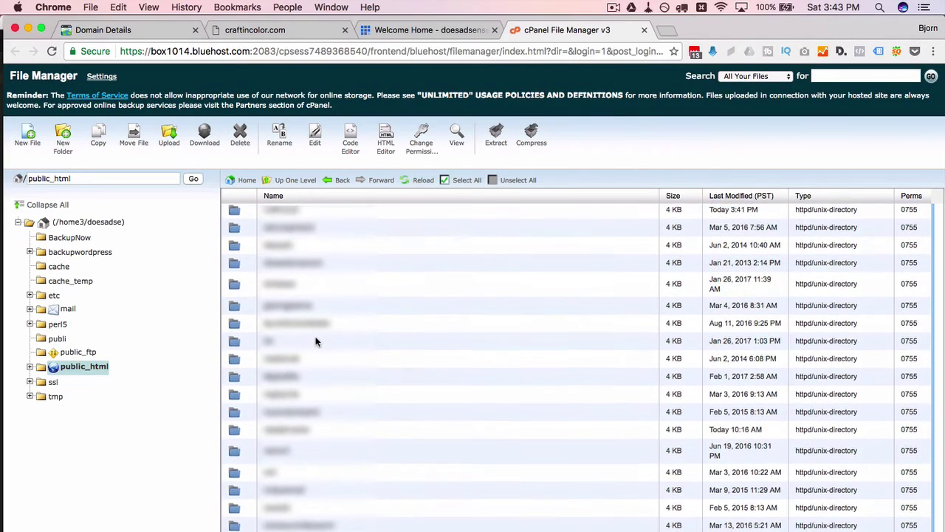
pyautogui.scroll(3, 260, 325)
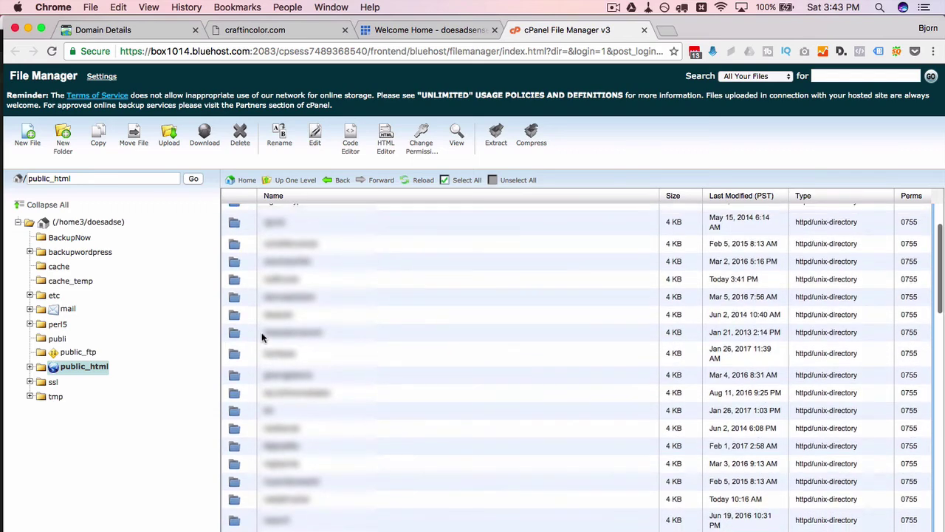
pyautogui.doubleClick(248, 279)
# Delete all default contents of the craftincolor folder, from cgi-bin through favicon.ico.
pyautogui.click(320, 356)
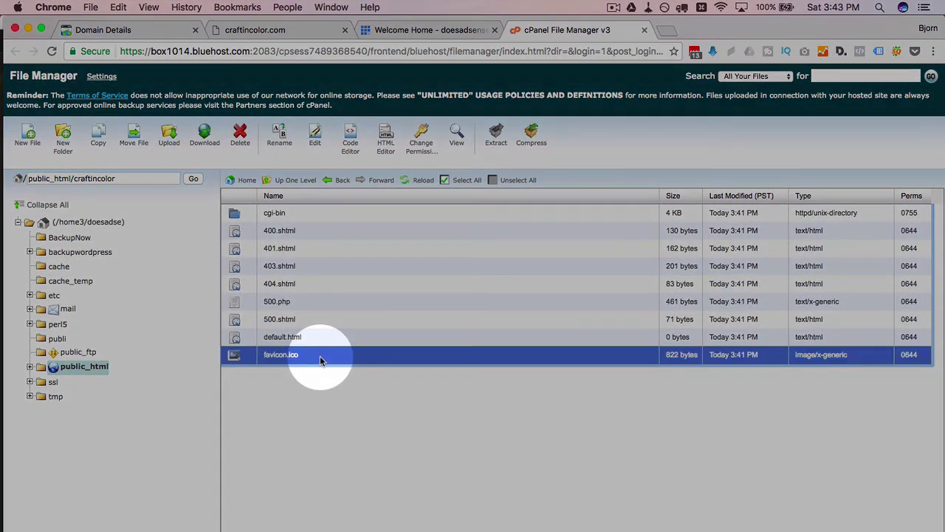
pyautogui.keyDown('shift'); pyautogui.click(322, 218); pyautogui.keyUp('shift')
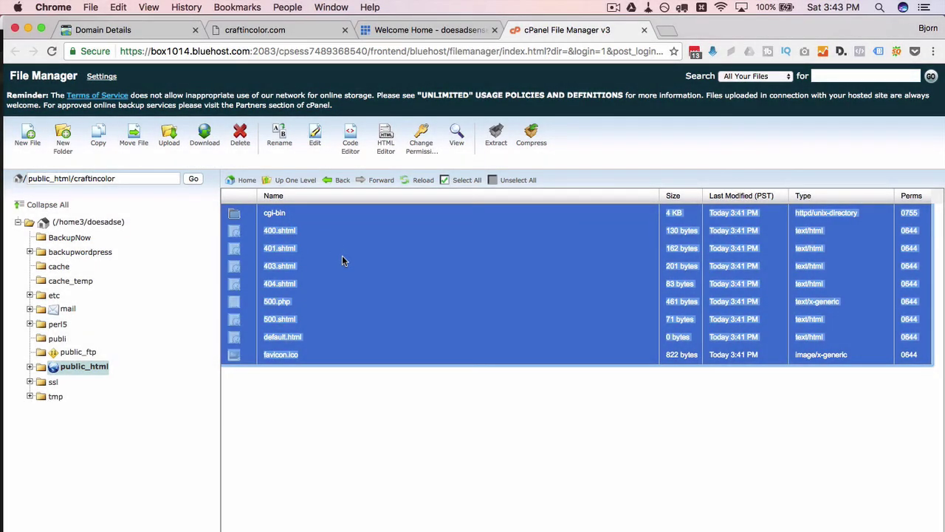
pyautogui.click(240, 137)
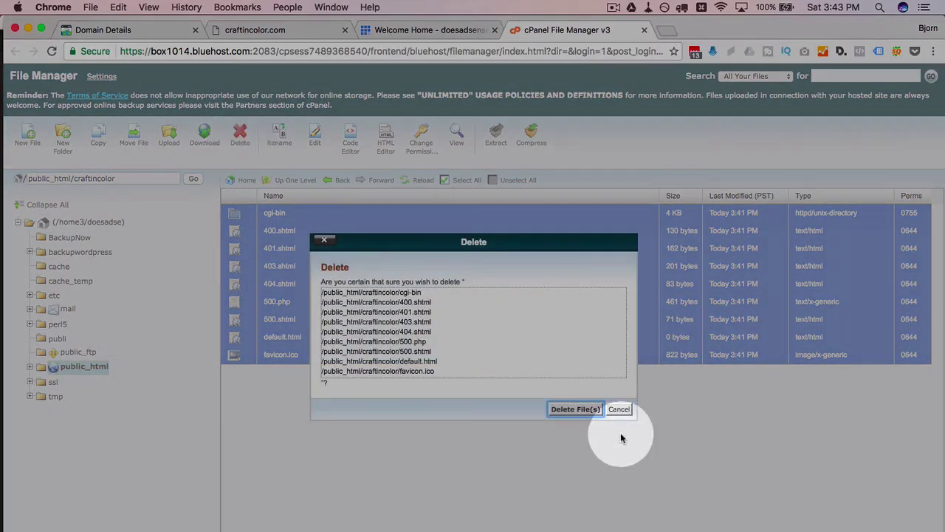
pyautogui.click(585, 412)
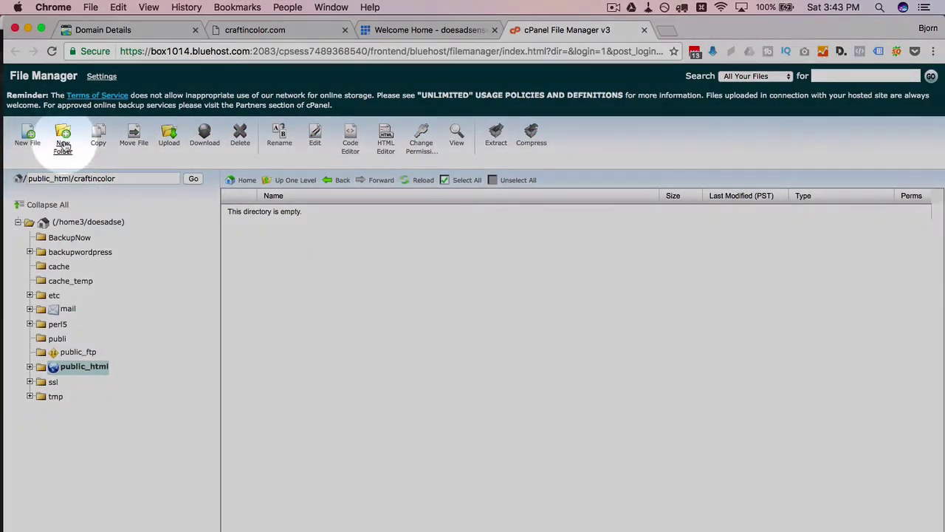
# Create a new file named index.html in public_html/craftincolor.
pyautogui.click(28, 136)
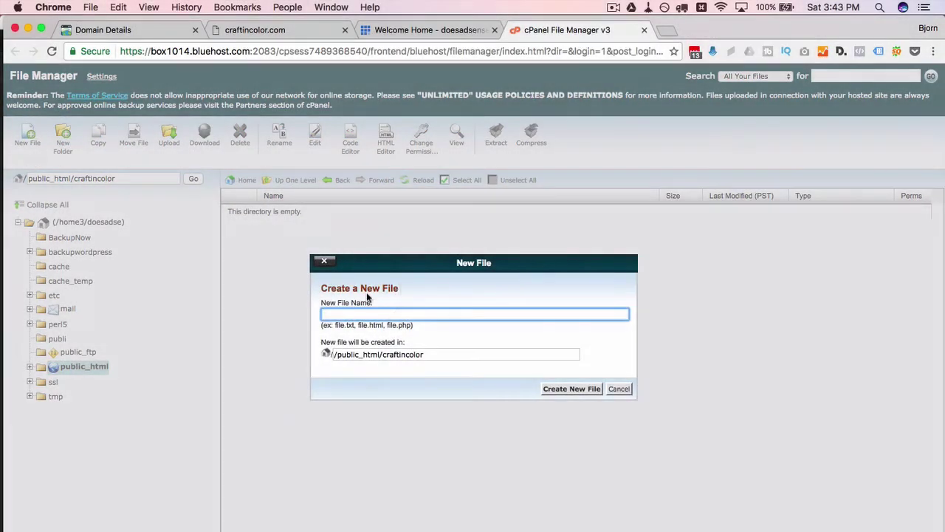
pyautogui.write('index.htm')
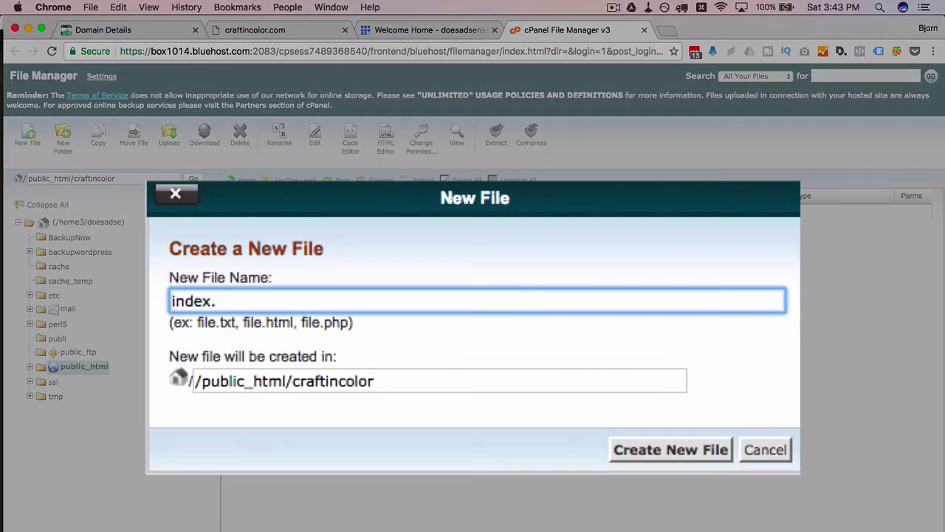
pyautogui.write('l')
pyautogui.click(647, 458)
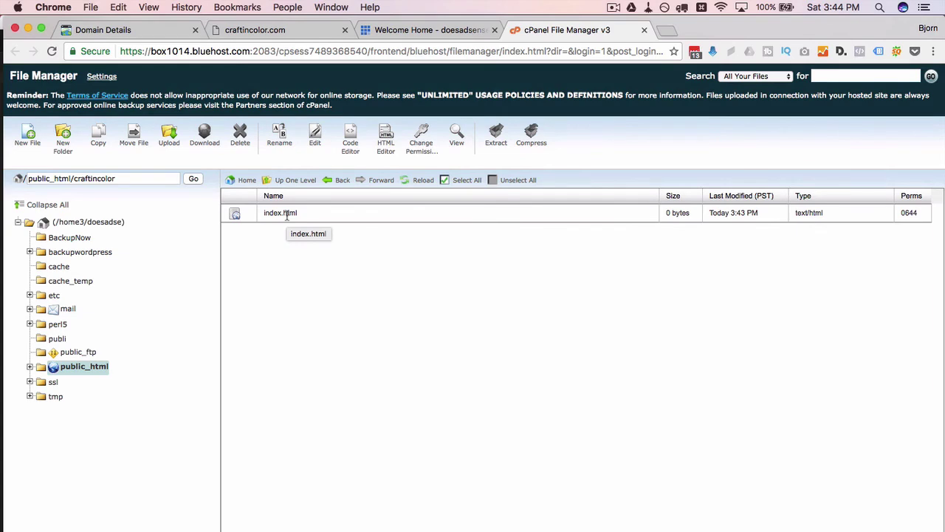
# Open index.html in the code editor, enter the text "This is CraftInColor" and save the file.
pyautogui.click(288, 213)
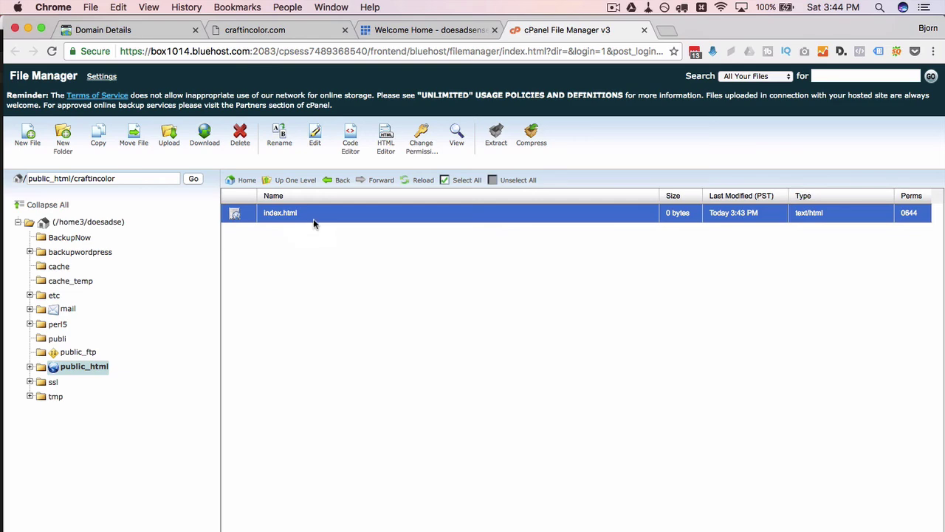
pyautogui.click(351, 146)
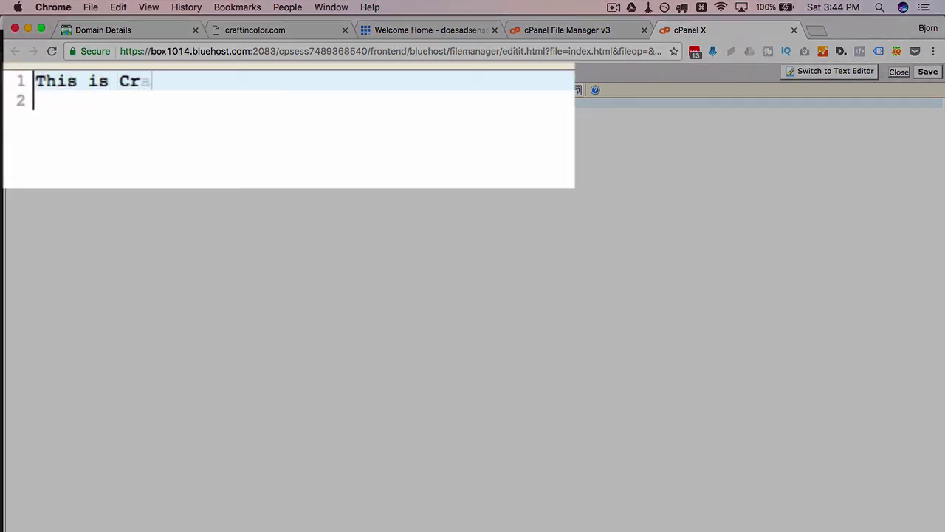
pyautogui.write('Color')
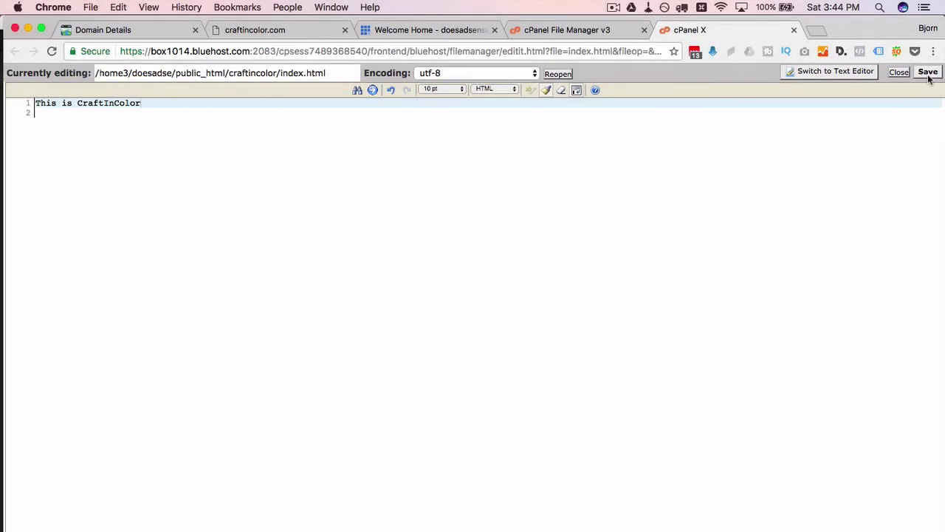
pyautogui.click(928, 72)
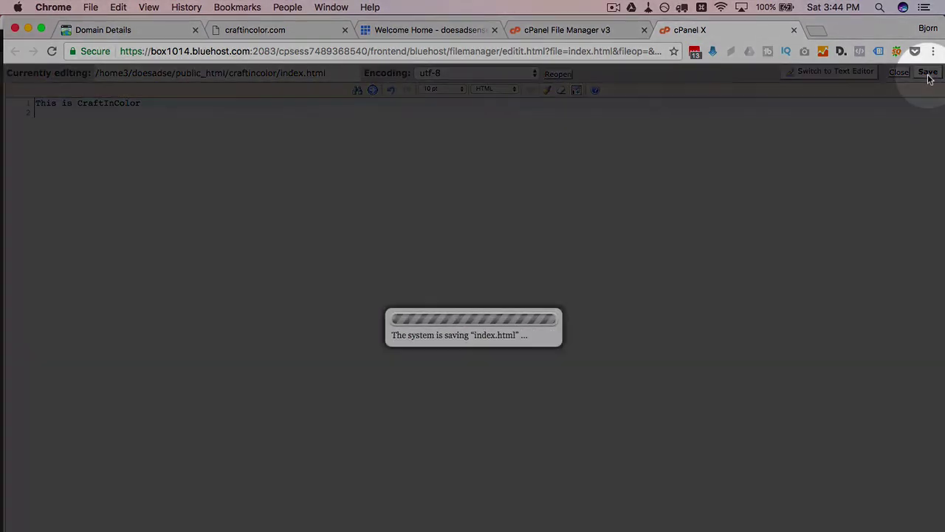